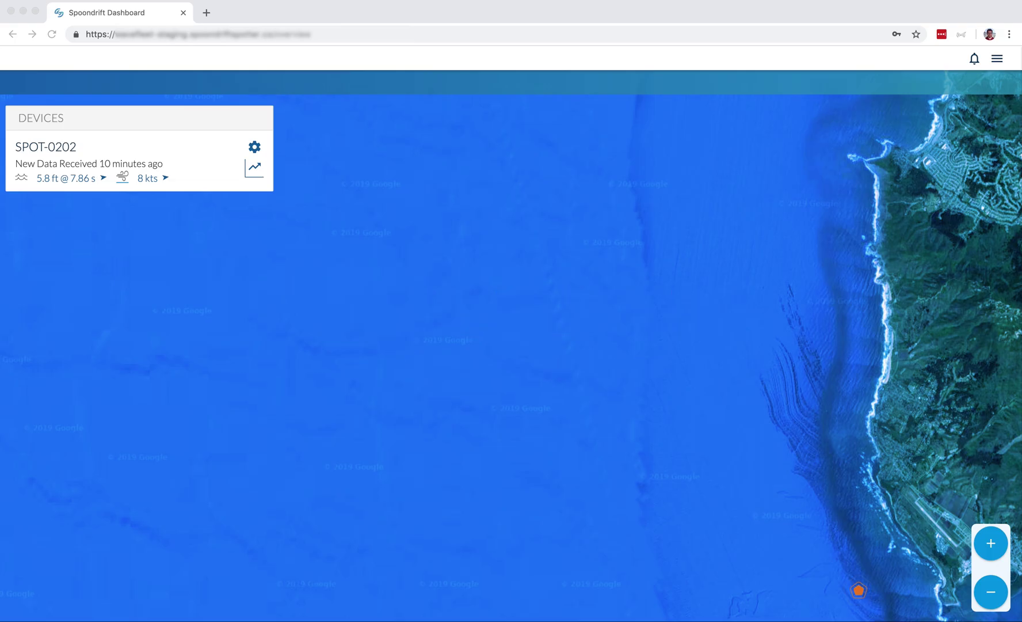
Step: Open and close the account menu, then show the notifications panel reporting no notifications
{"action": "left_click", "coordinate": [998, 59]}
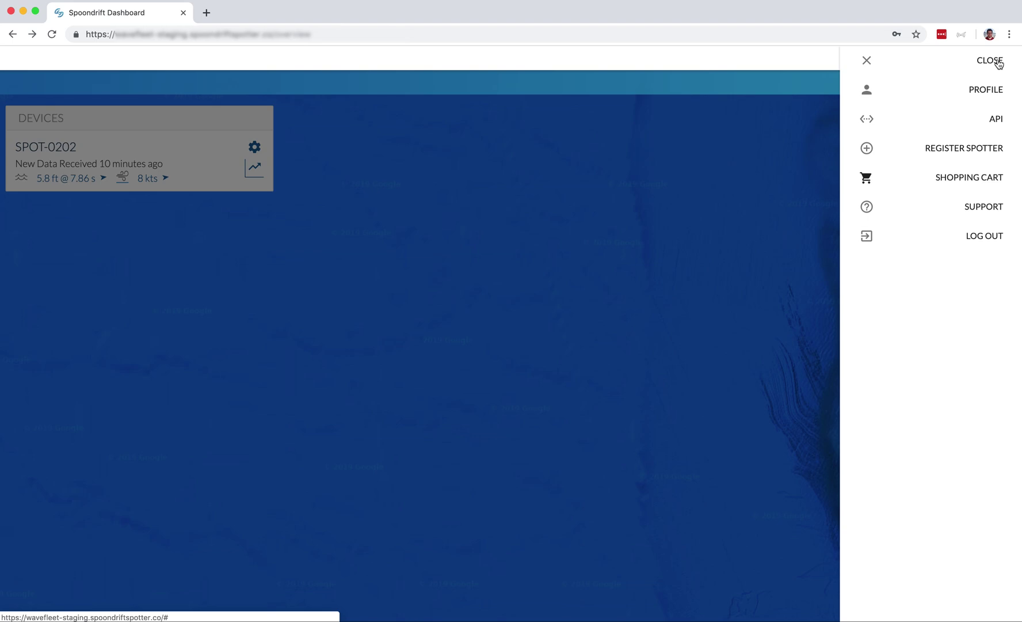
{"action": "left_click", "coordinate": [999, 63]}
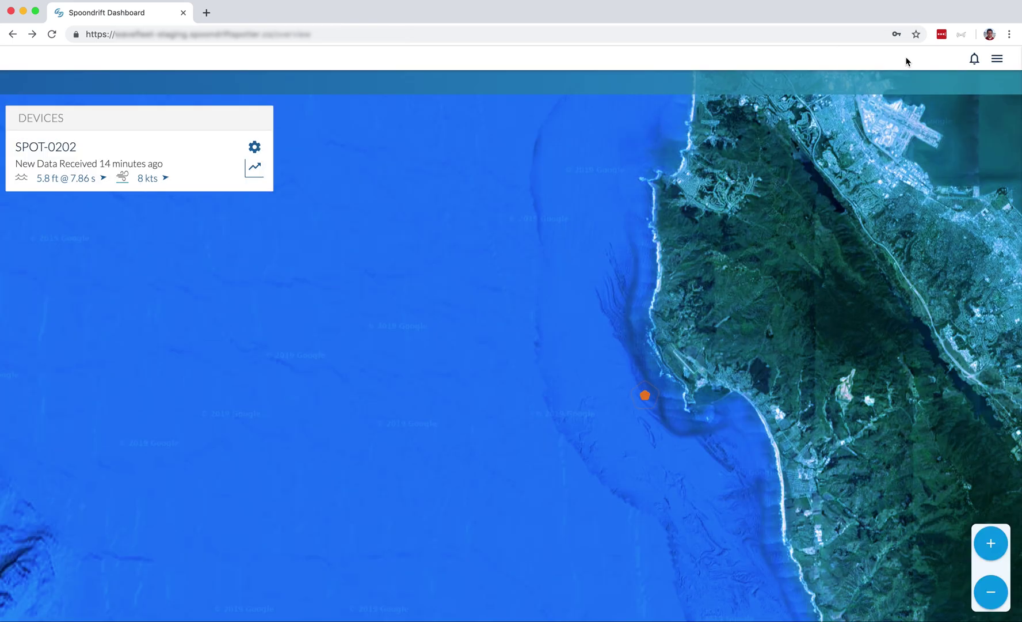
{"action": "left_click", "coordinate": [975, 61]}
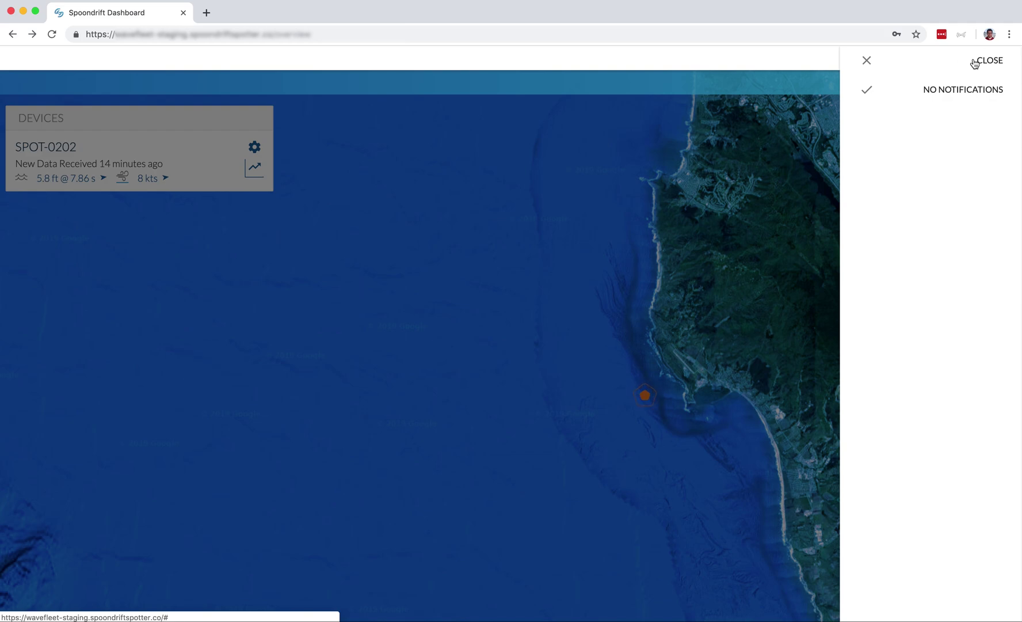
Step: Close the notifications panel and pan the map along the coastline
{"action": "left_click", "coordinate": [974, 64]}
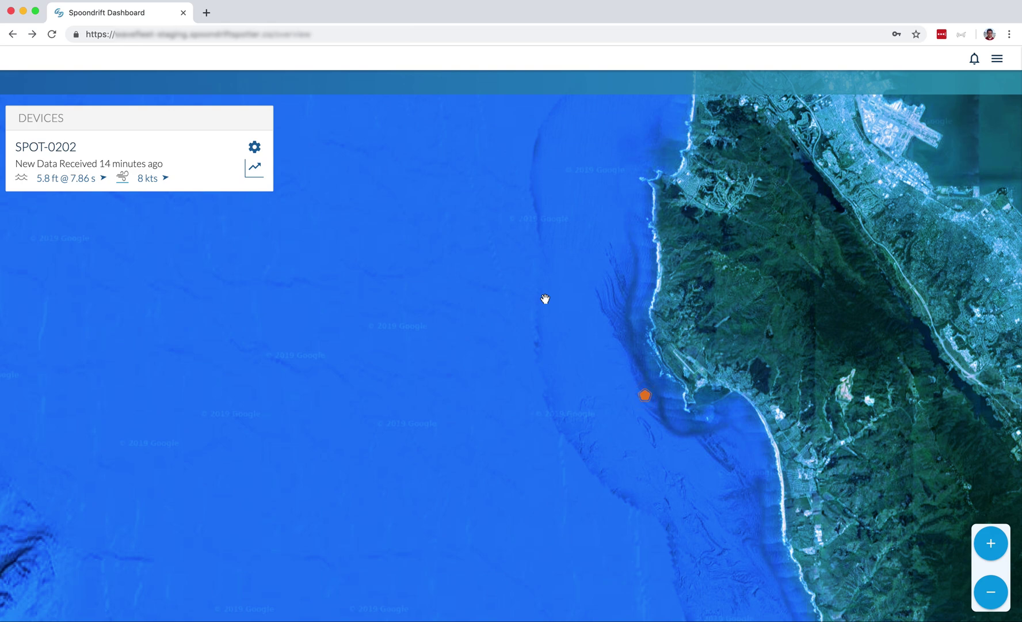
{"action": "left_click", "coordinate": [545, 299]}
{"action": "left_click_drag", "start_coordinate": [545, 298], "coordinate": [520, 293]}
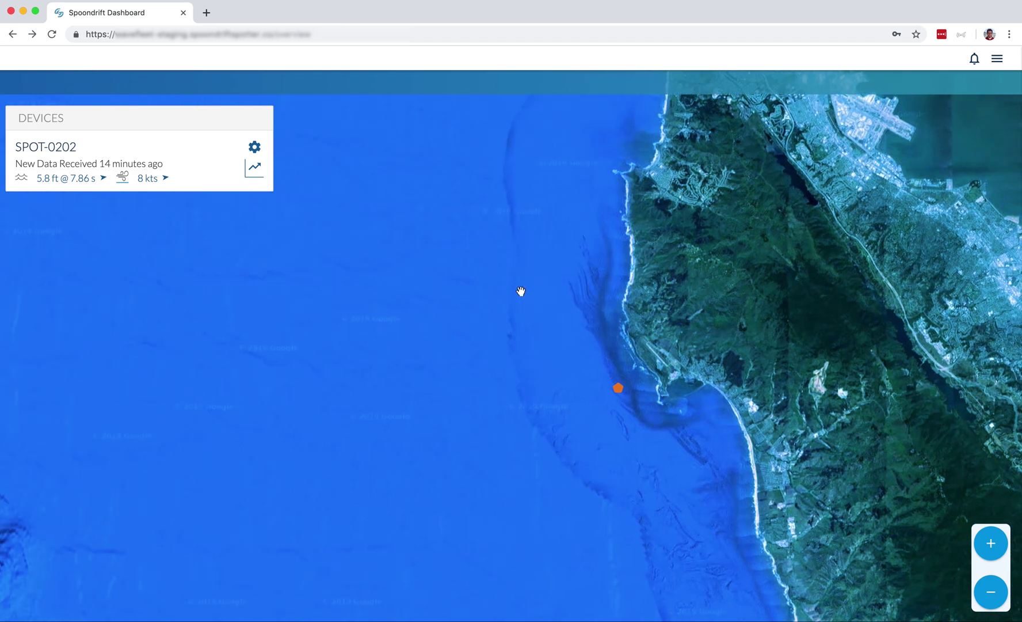
{"action": "mouse_move", "coordinate": [434, 323]}
{"action": "left_mouse_down"}
{"action": "mouse_move", "coordinate": [443, 187]}
{"action": "mouse_move", "coordinate": [428, 307]}
{"action": "left_mouse_up"}
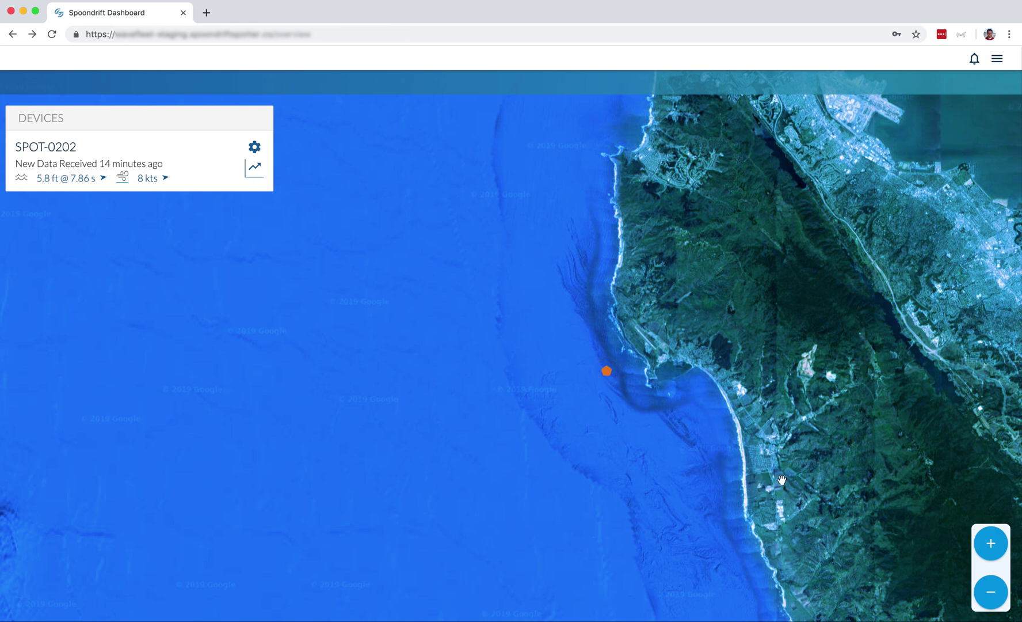
Step: Zoom in close on the SPOT-0202 marker showing 5.8 ft @ 7.86 s and 8 kts wind
{"action": "left_click", "coordinate": [991, 544]}
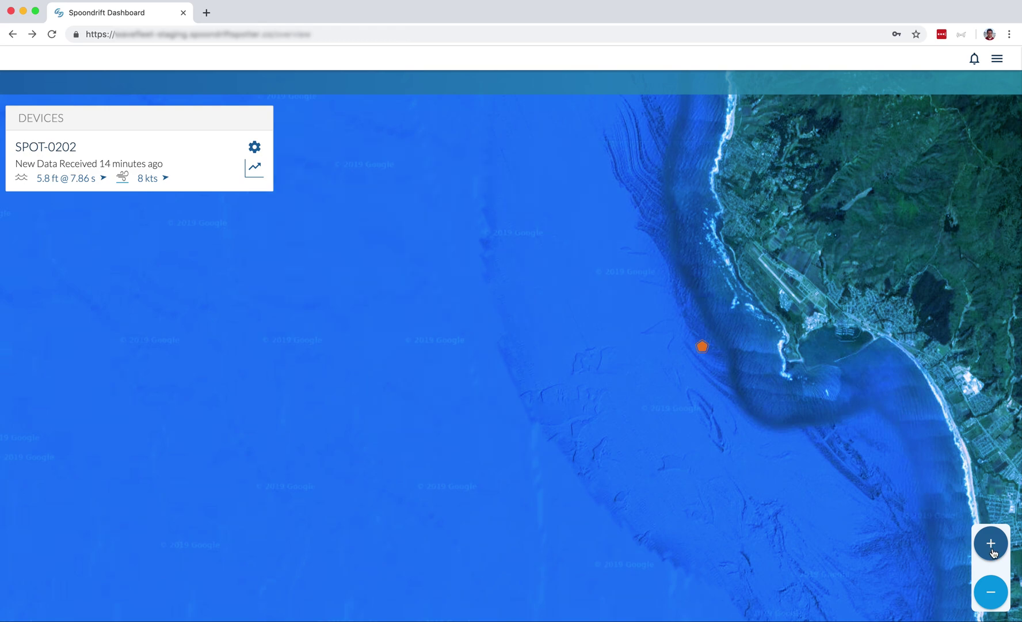
{"action": "left_click", "coordinate": [993, 593]}
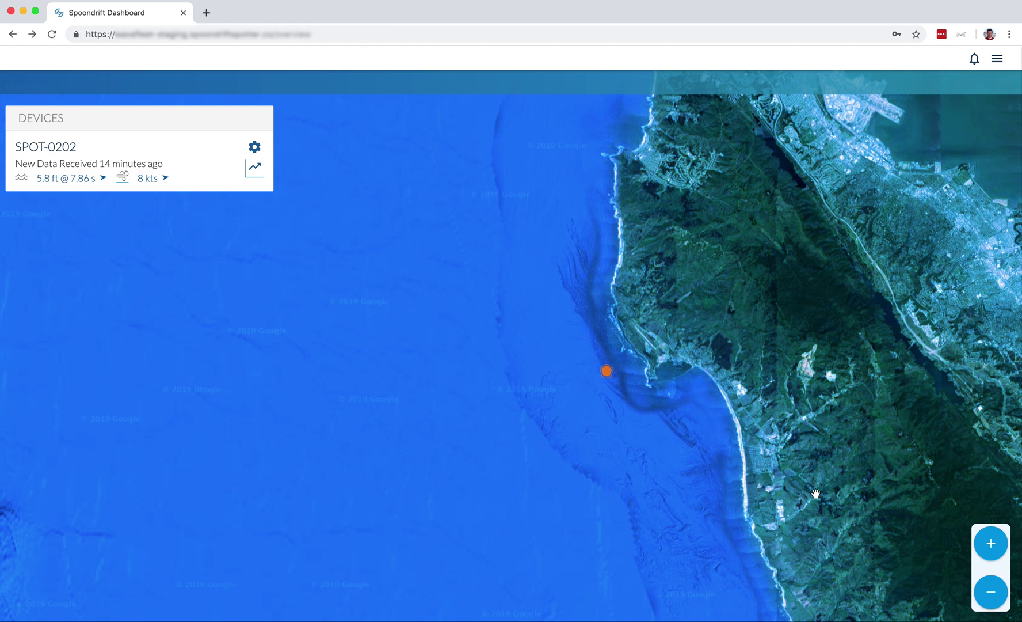
{"action": "scroll", "coordinate": [815, 493], "scroll_direction": "down", "scroll_amount": 3}
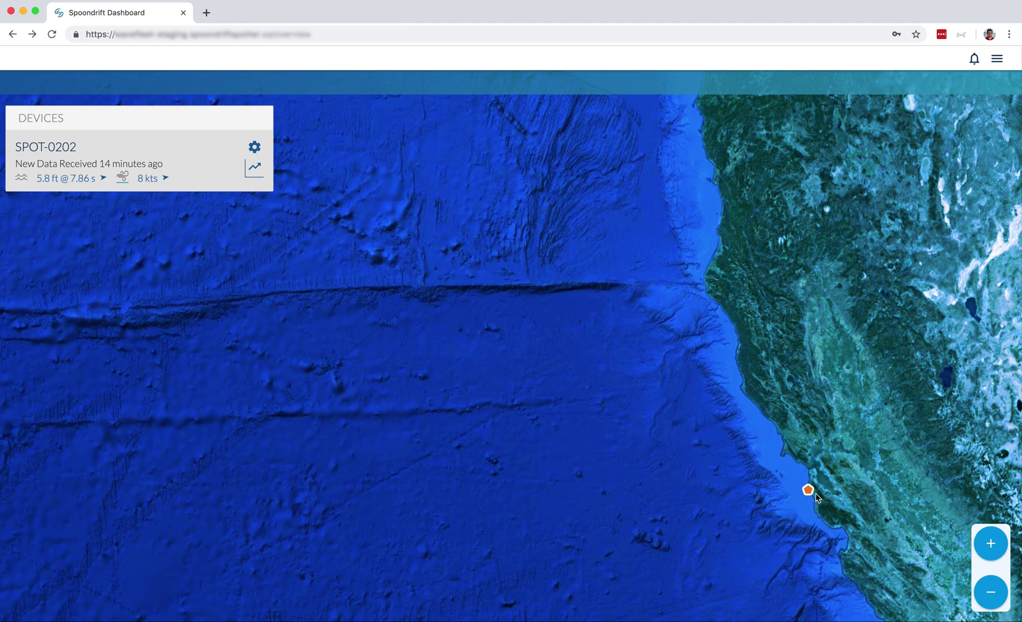
{"action": "scroll", "coordinate": [817, 496], "scroll_direction": "up", "scroll_amount": 2}
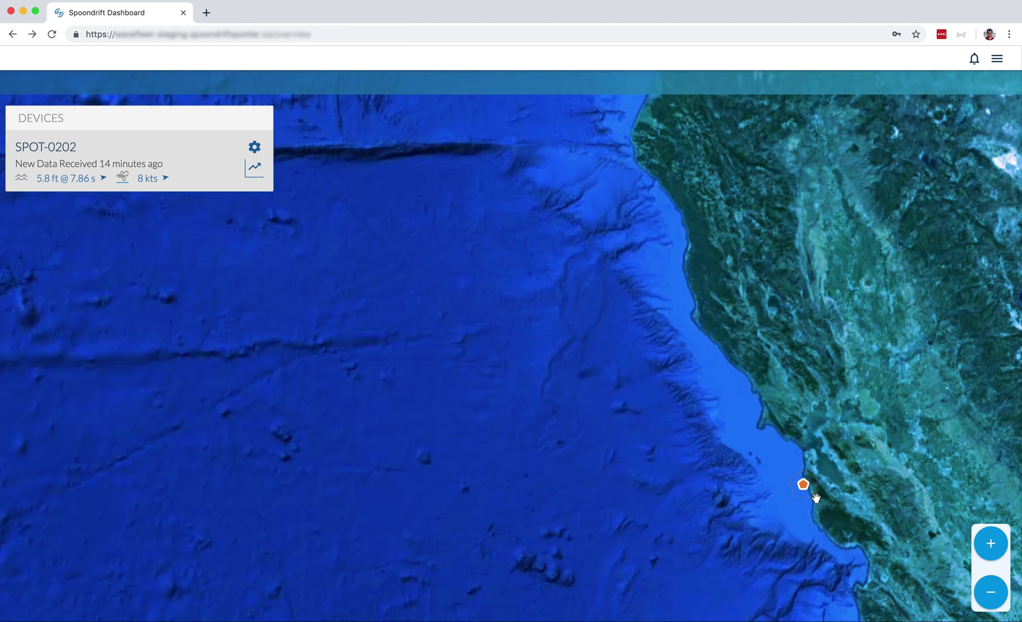
{"action": "scroll", "coordinate": [817, 497], "scroll_direction": "up", "scroll_amount": 3}
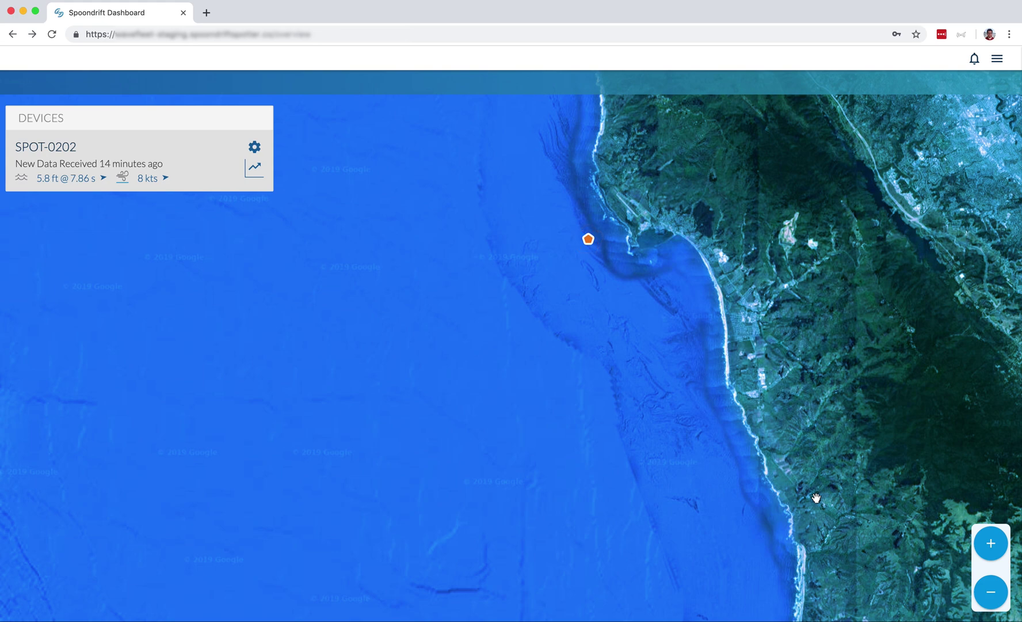
{"action": "scroll", "coordinate": [450, 525], "scroll_direction": "up", "scroll_amount": 2}
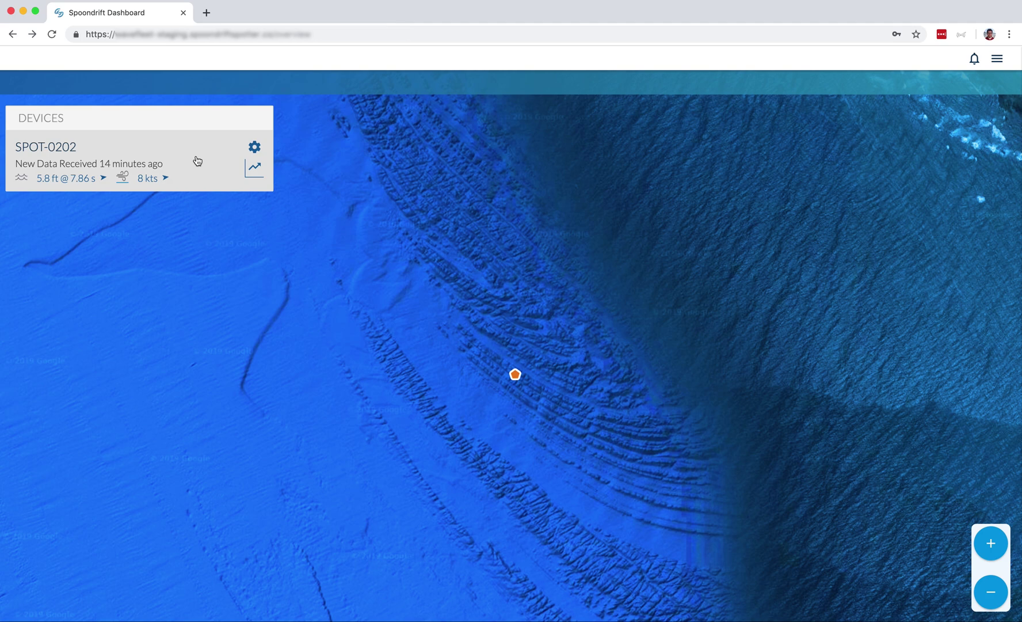
Step: Expand the SPOT-0202 card to show 8 knots wind at 262° and the 22:14:52 UTC reading
{"action": "left_click", "coordinate": [184, 151]}
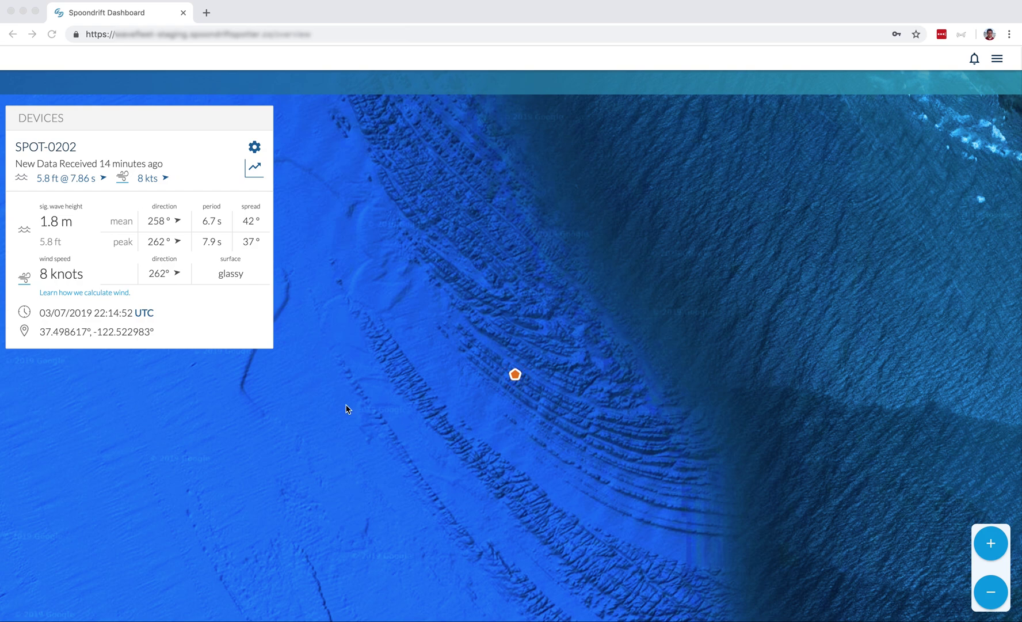
Step: Toggle SPOT-0202's reading time from UTC to PST and back to UTC
{"action": "left_click", "coordinate": [146, 319]}
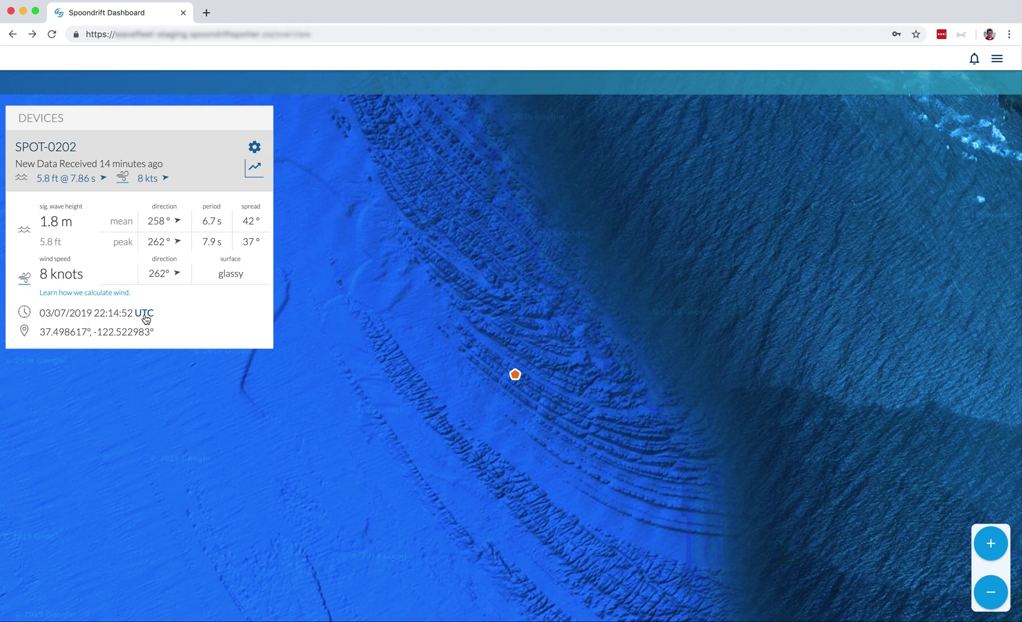
{"action": "left_click", "coordinate": [144, 315]}
{"action": "left_click", "coordinate": [144, 316]}
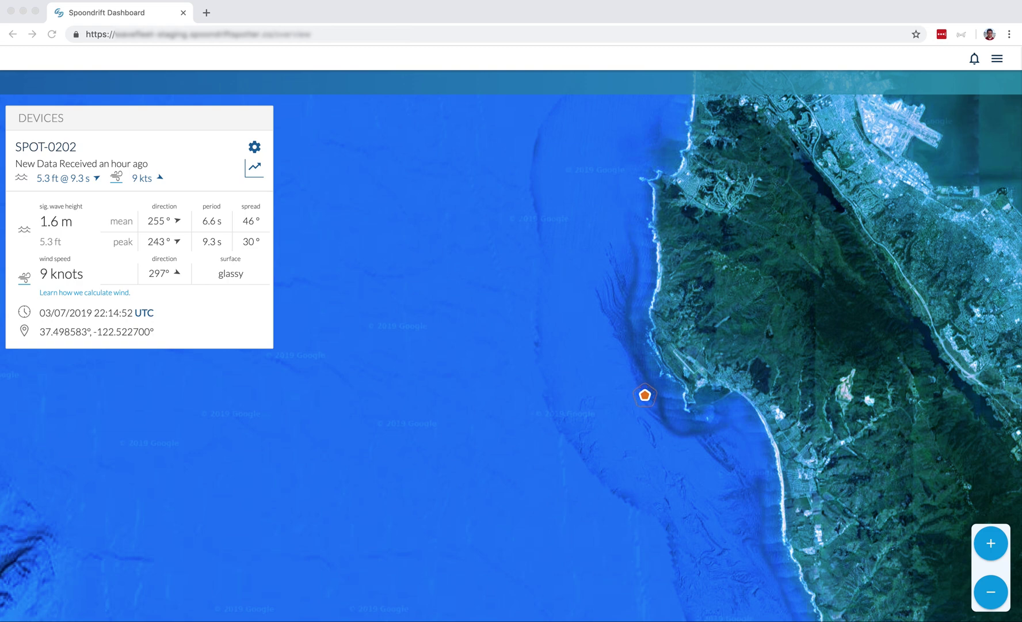
Step: Show SPOT-0202's historical wave charts for the date range 3/4/19 to 3/7/19
{"action": "left_click", "coordinate": [183, 149]}
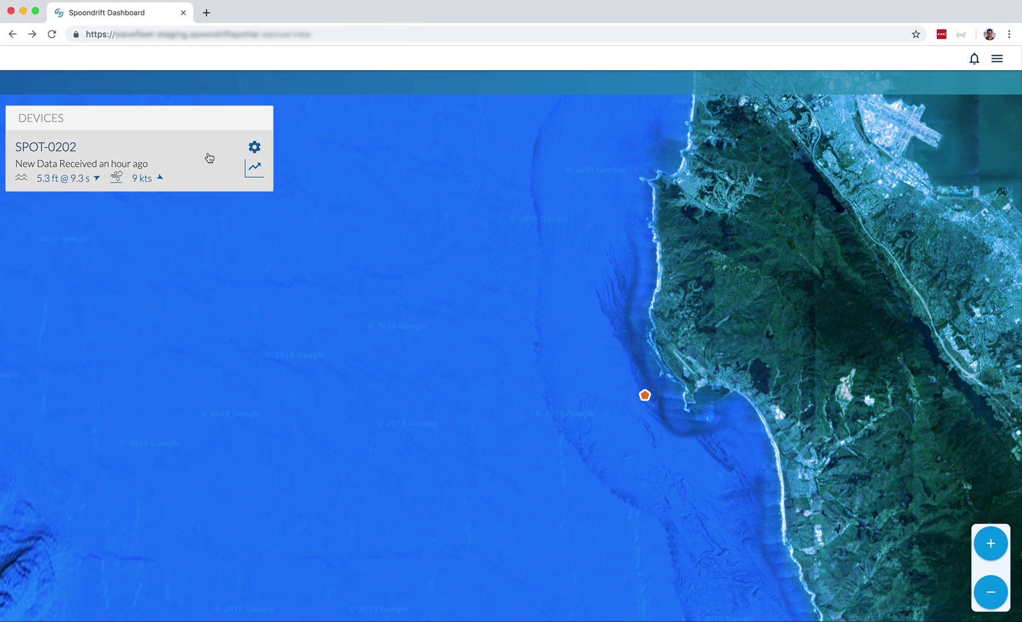
{"action": "left_click", "coordinate": [254, 168]}
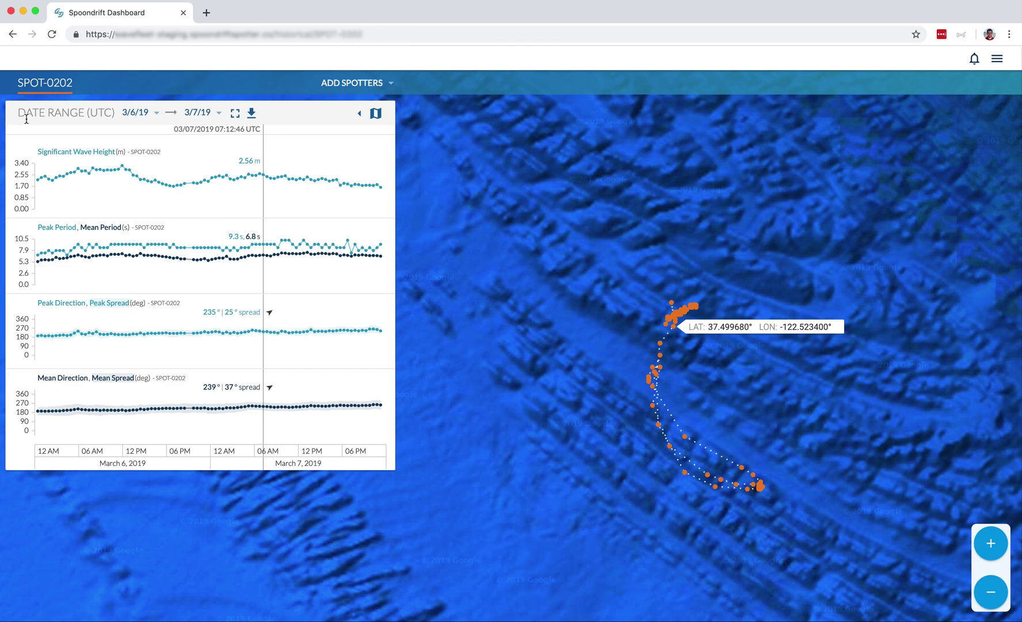
{"action": "left_click", "coordinate": [140, 116]}
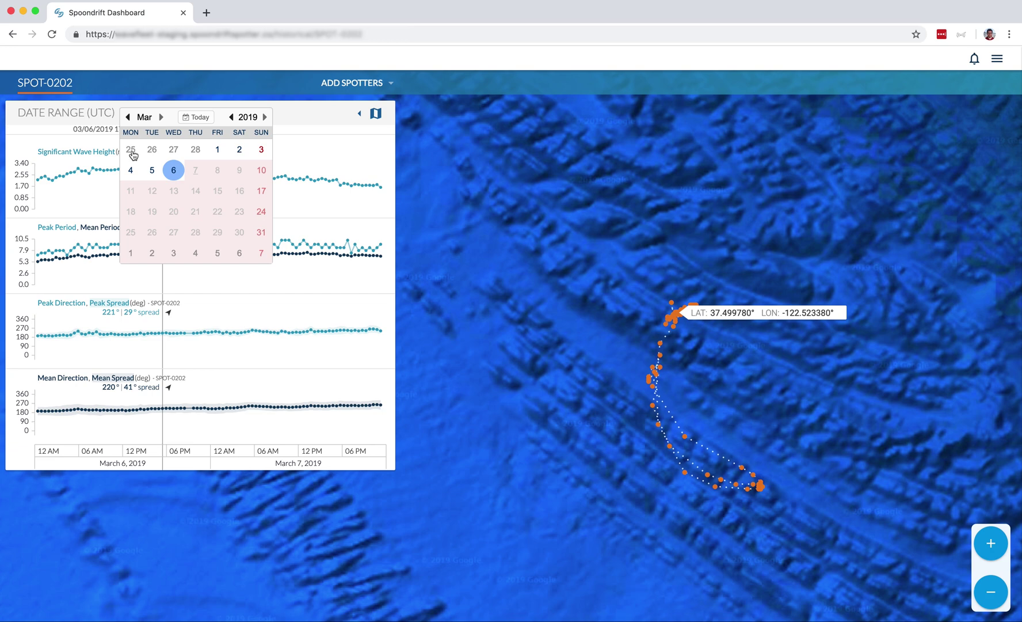
{"action": "left_click", "coordinate": [131, 171]}
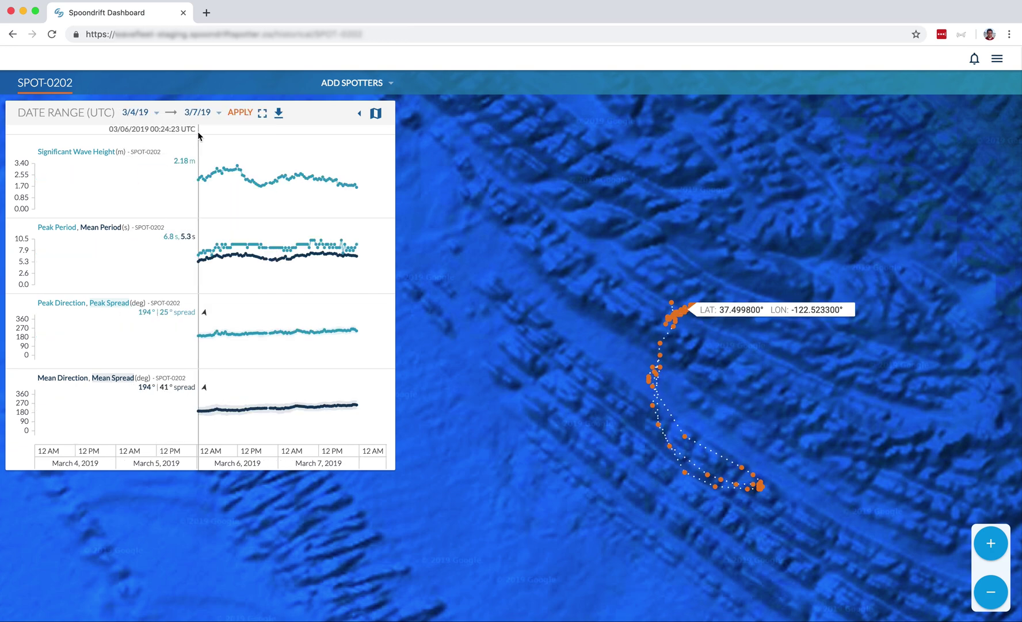
{"action": "left_click", "coordinate": [236, 114]}
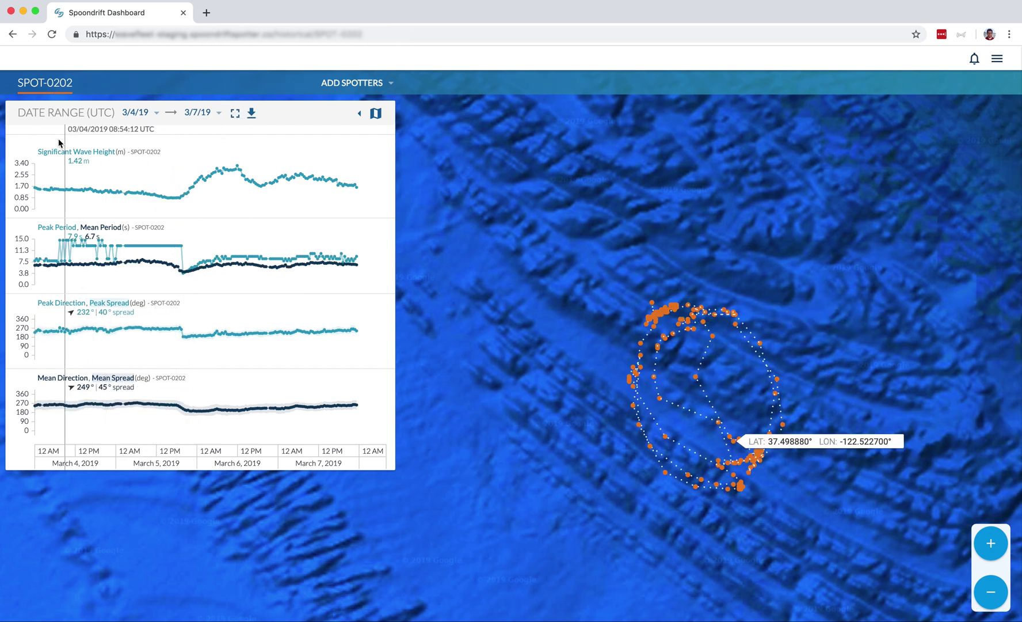
Step: Expand SPOT-0202's graphs to full width, then shrink them back beside the drift-track map
{"action": "left_click", "coordinate": [235, 114]}
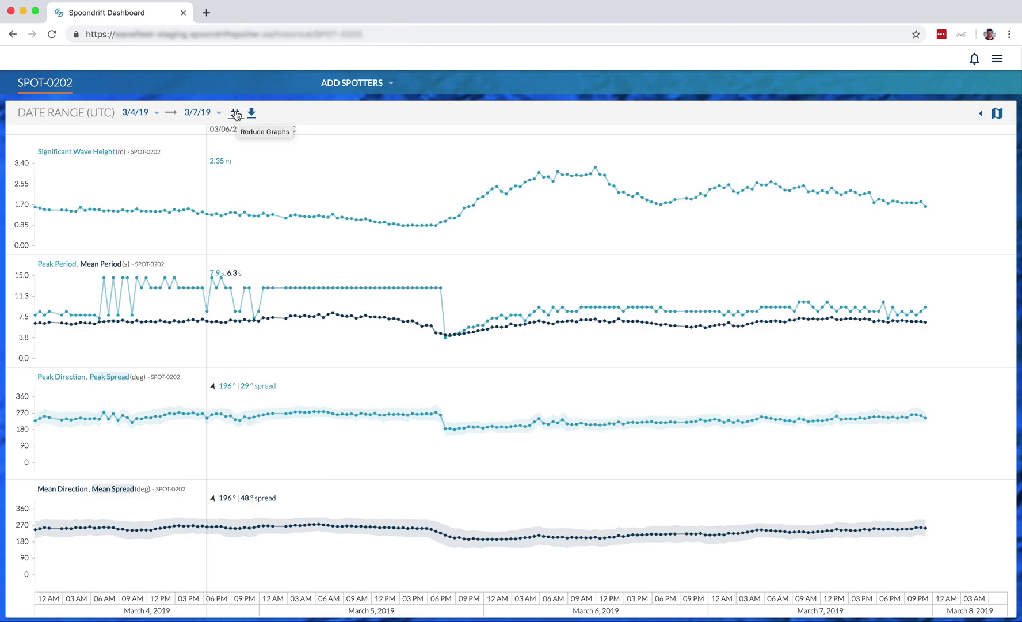
{"action": "left_click", "coordinate": [236, 115]}
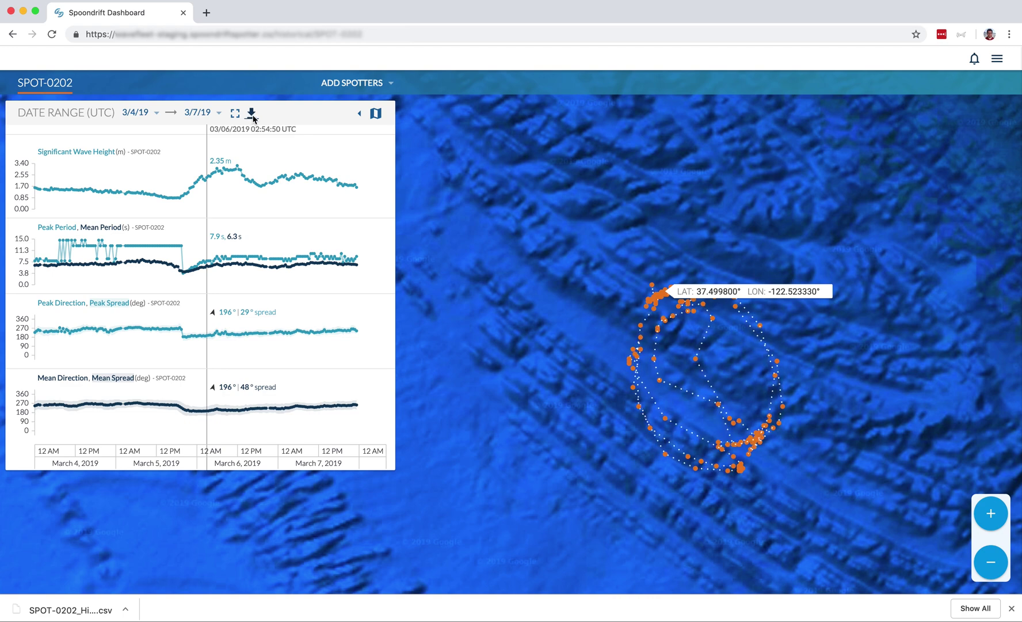
Step: Open SPOT-0202's device settings from the map and expand the Share Data explanation
{"action": "left_click", "coordinate": [368, 117]}
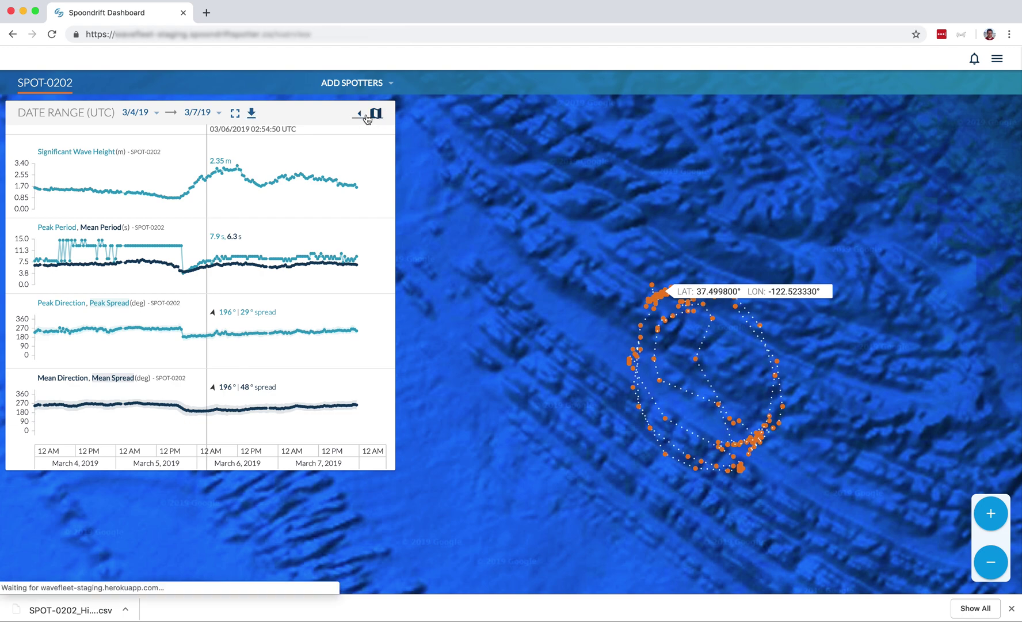
{"action": "left_click", "coordinate": [257, 150]}
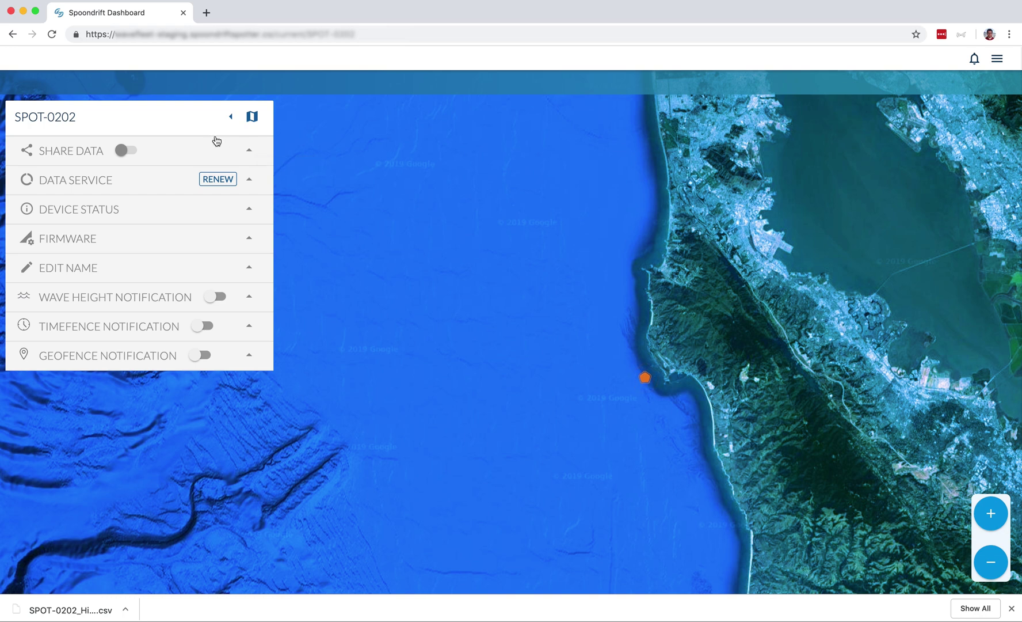
{"action": "left_click", "coordinate": [250, 153]}
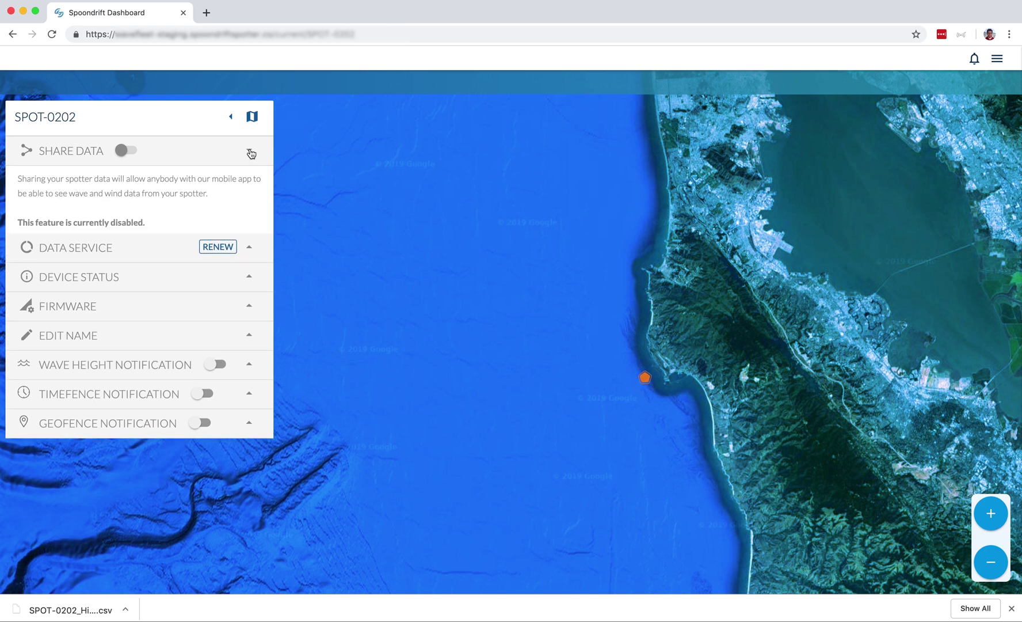
{"action": "left_click", "coordinate": [124, 147]}
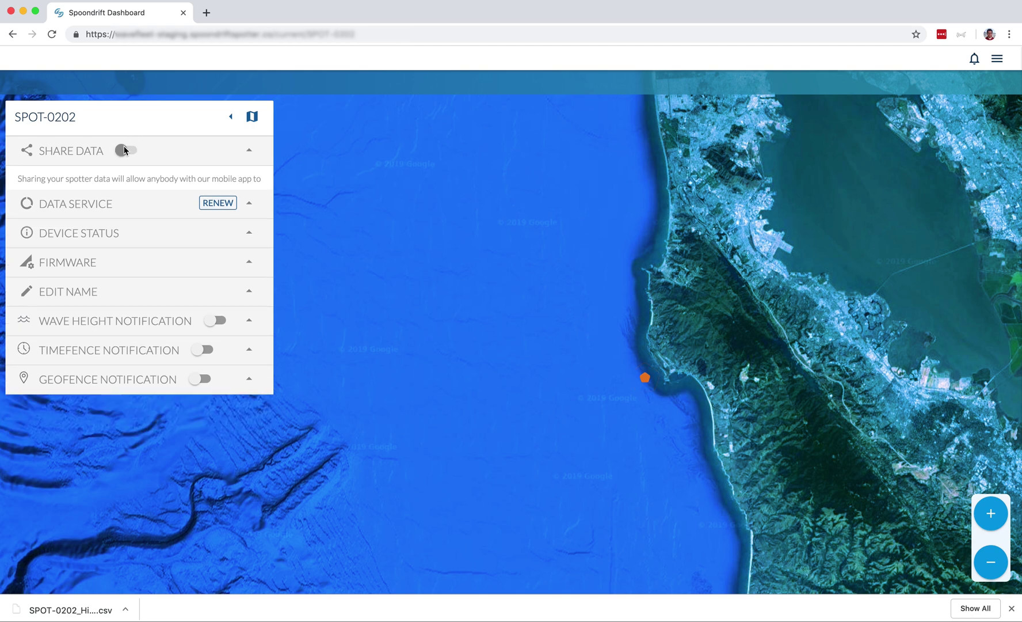
{"action": "left_click", "coordinate": [123, 147]}
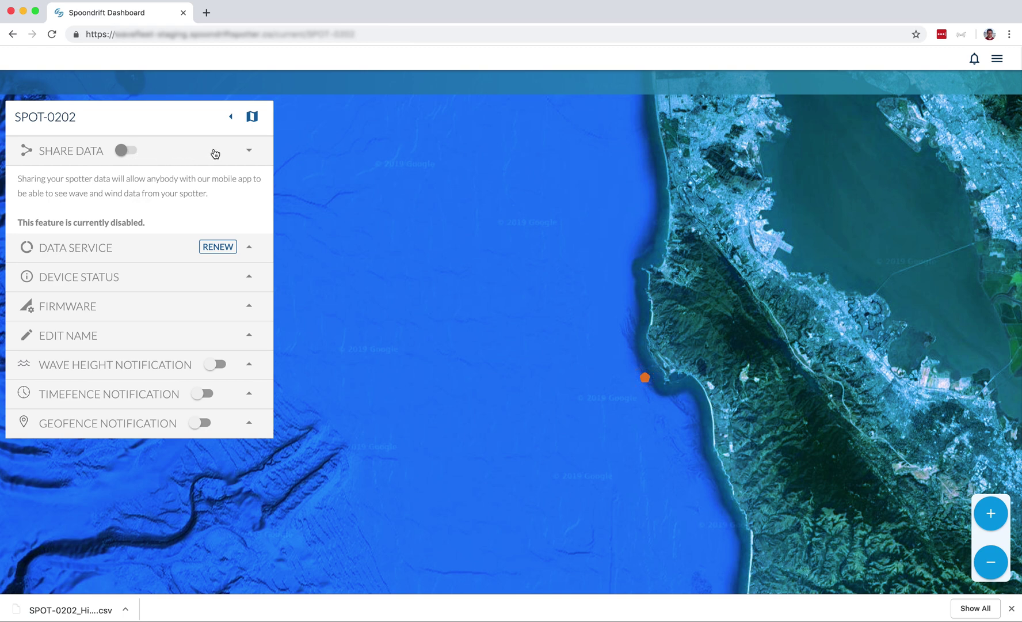
Step: Switch SPOT-0202's data mode to TRACK, then back to WAVES: STANDARD at 1 HOUR updates
{"action": "left_click", "coordinate": [247, 151]}
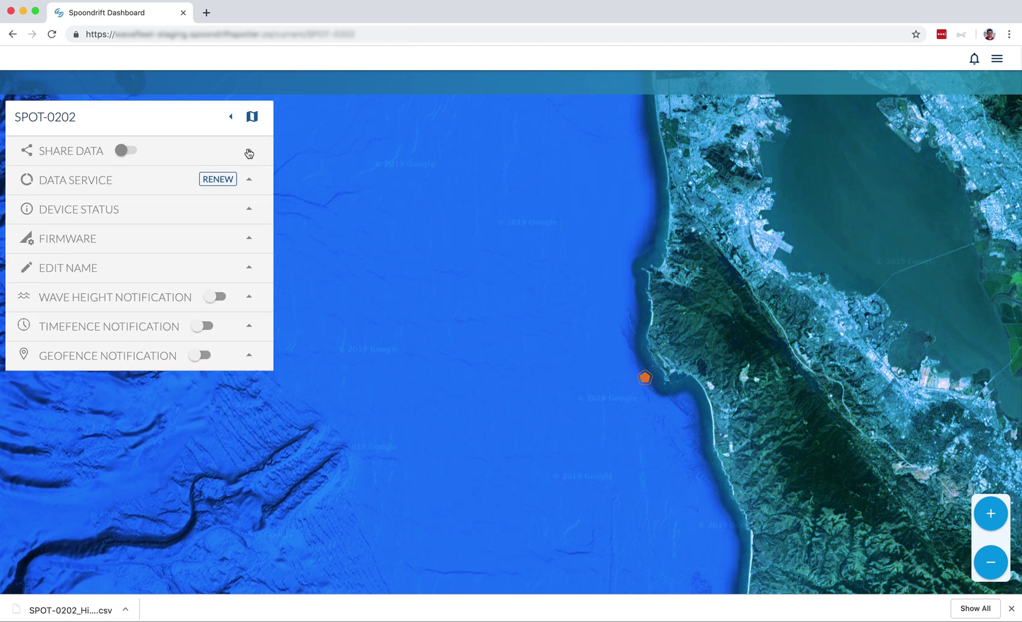
{"action": "left_click", "coordinate": [251, 180]}
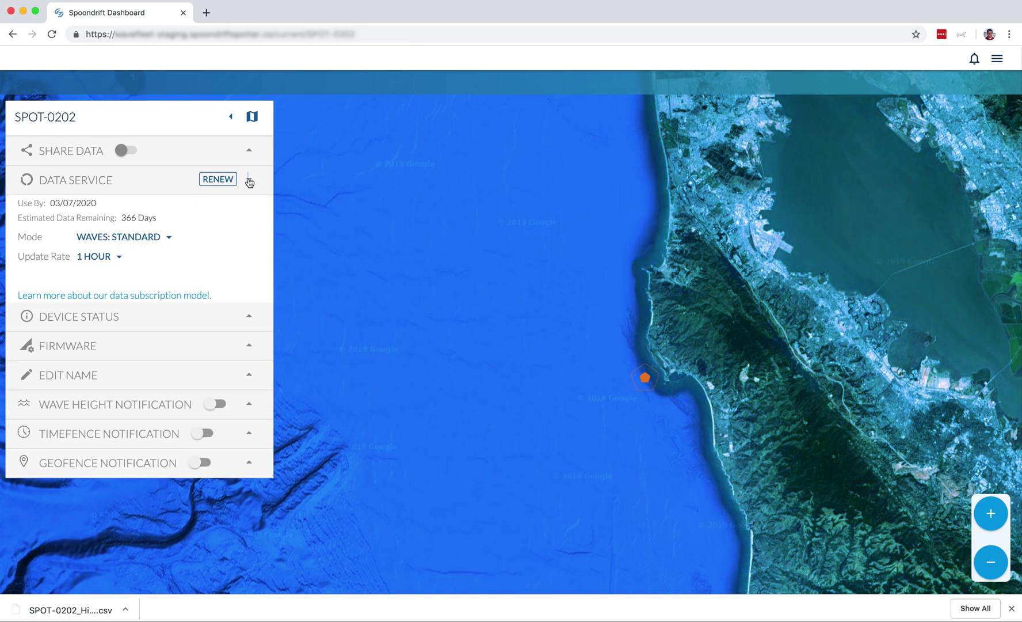
{"action": "left_click", "coordinate": [166, 239]}
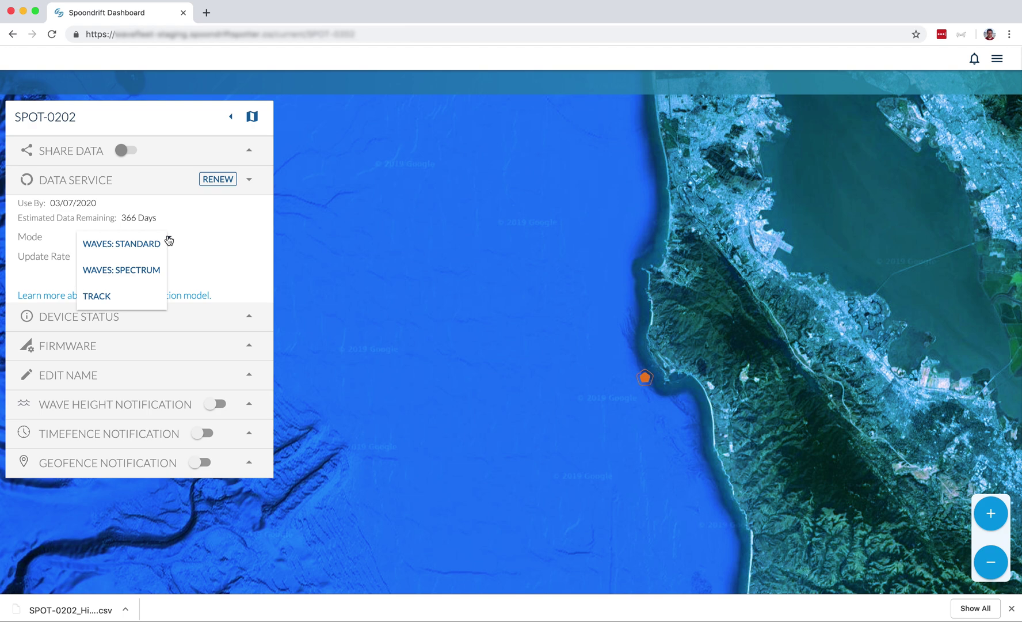
{"action": "left_click", "coordinate": [139, 294]}
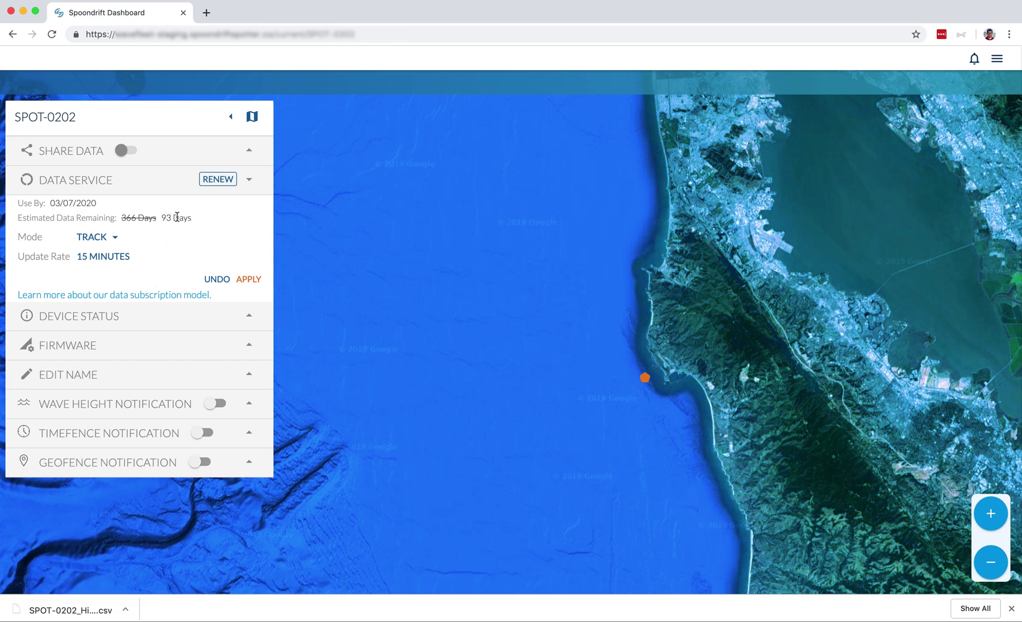
{"action": "left_click", "coordinate": [116, 236]}
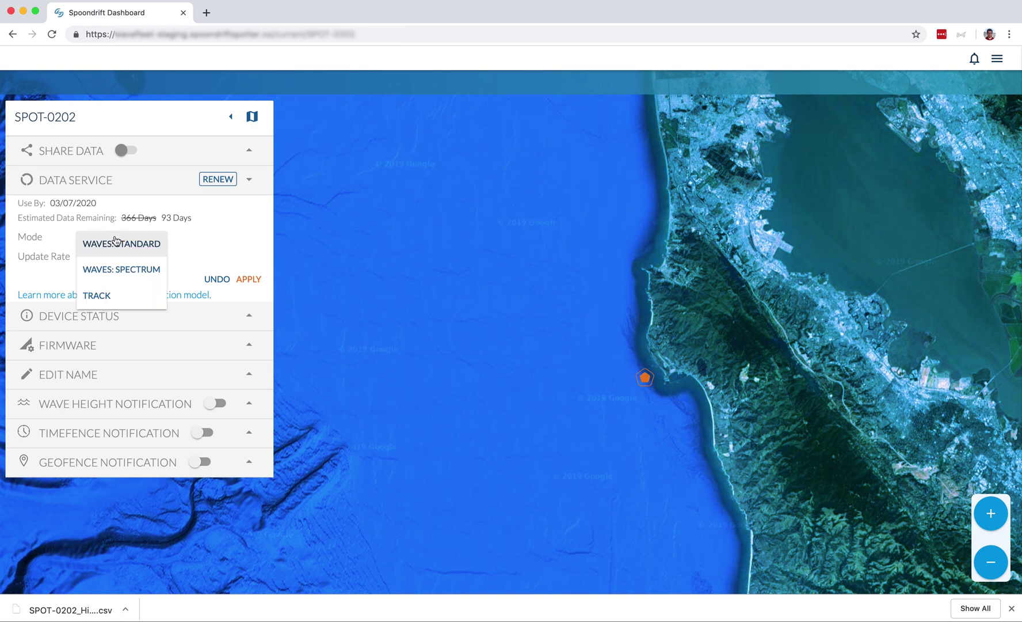
{"action": "left_click", "coordinate": [115, 239]}
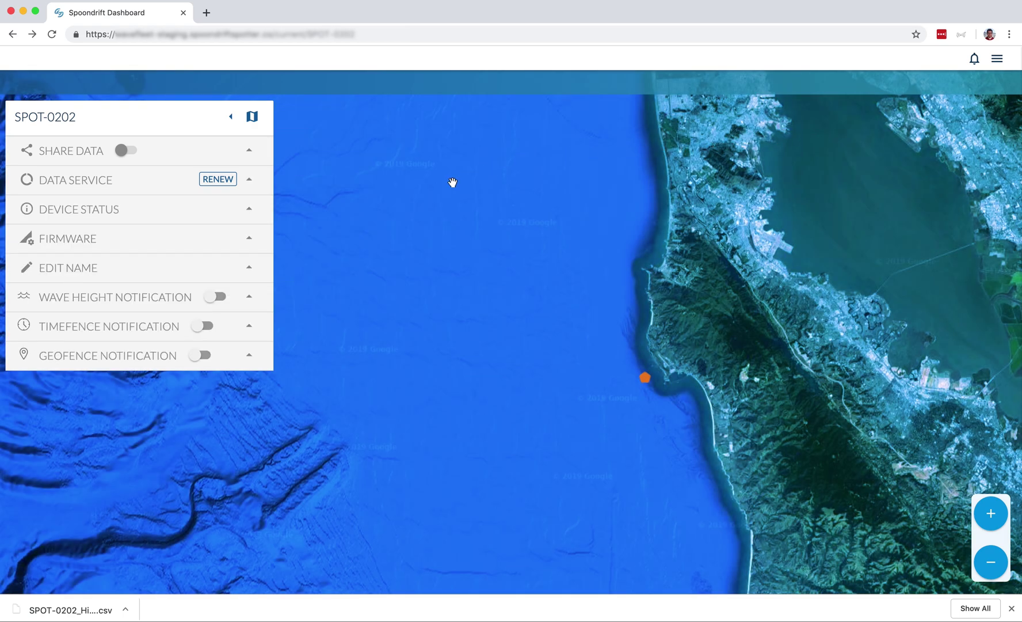
{"action": "left_click", "coordinate": [249, 181]}
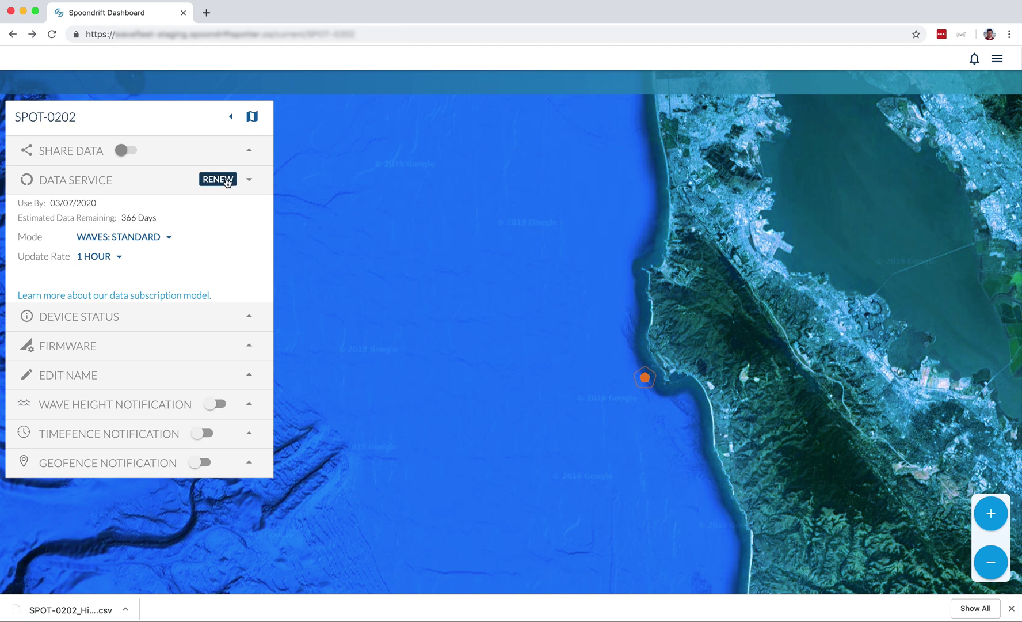
Step: Add a 1-month $100 SPOT-0202 data service renewal to the cart
{"action": "left_click", "coordinate": [228, 182]}
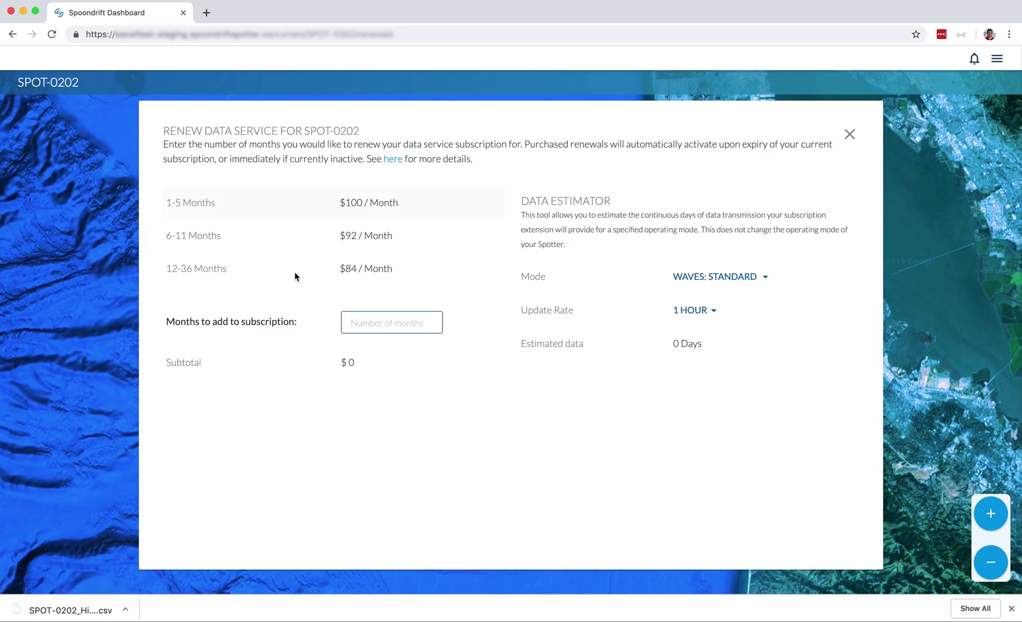
{"action": "left_click", "coordinate": [361, 315]}
{"action": "type", "text": "1"}
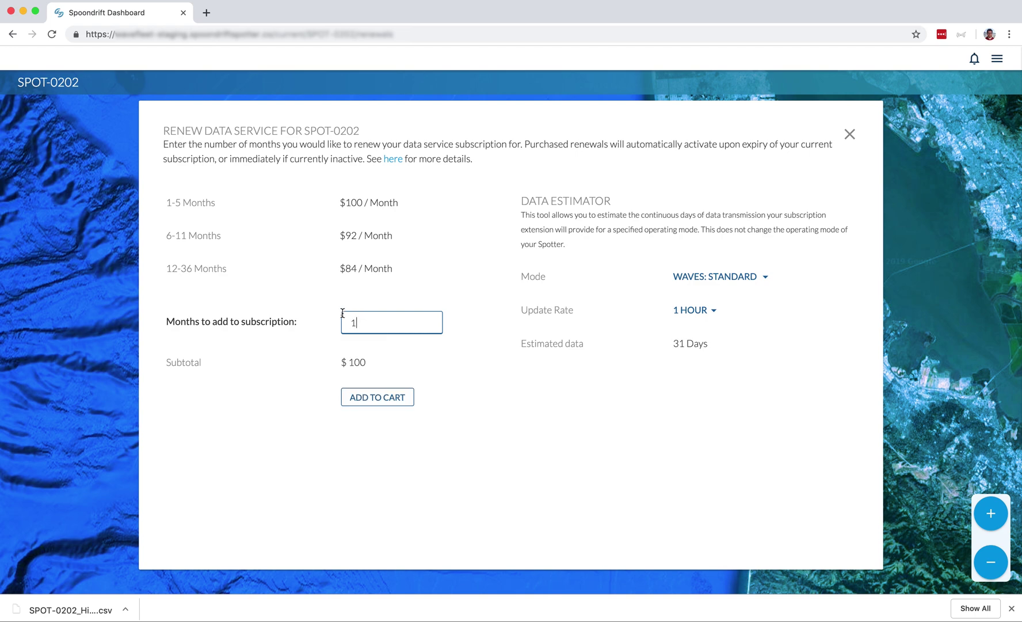
{"action": "left_click", "coordinate": [377, 398]}
Step: Empty the shopping cart from the main menu
{"action": "left_click", "coordinate": [988, 58]}
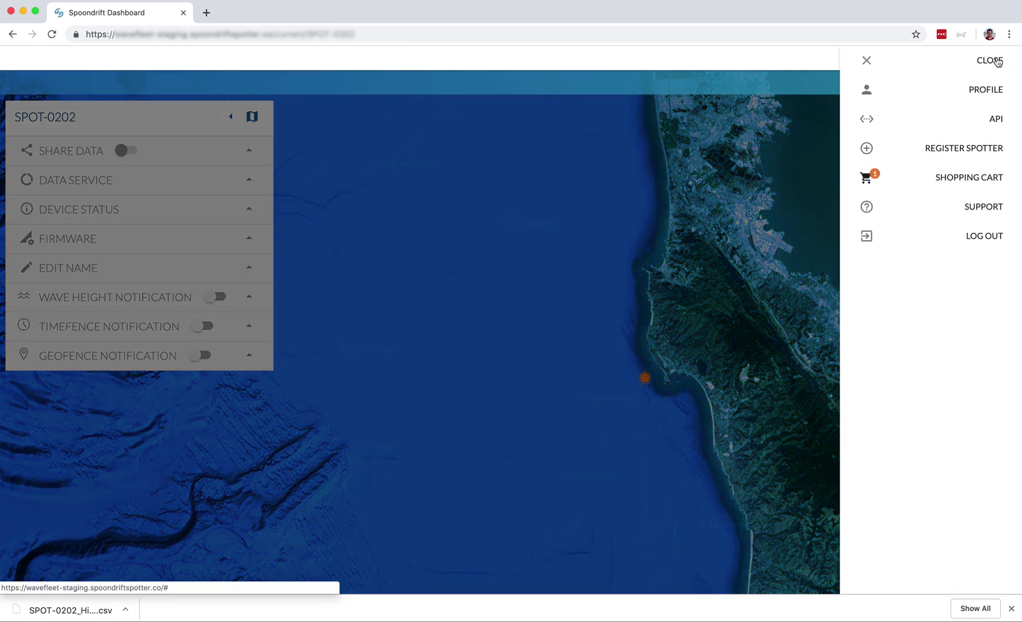
{"action": "left_click", "coordinate": [964, 176]}
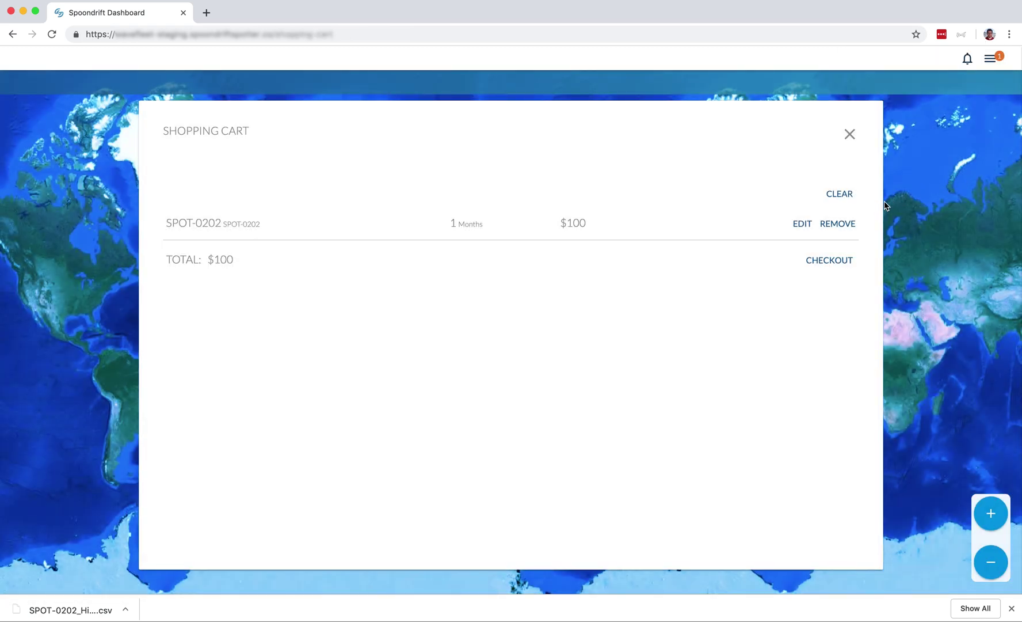
{"action": "left_click", "coordinate": [844, 197]}
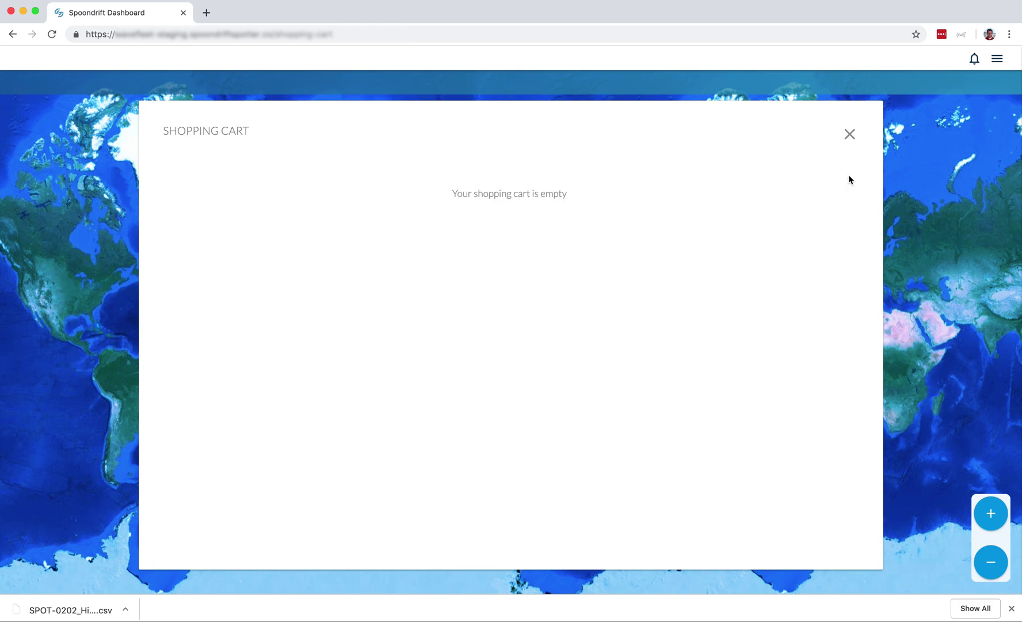
Step: Close the empty cart and check SPOT-0202's Device Status reads System Status OK, then collapse it
{"action": "left_click", "coordinate": [849, 138]}
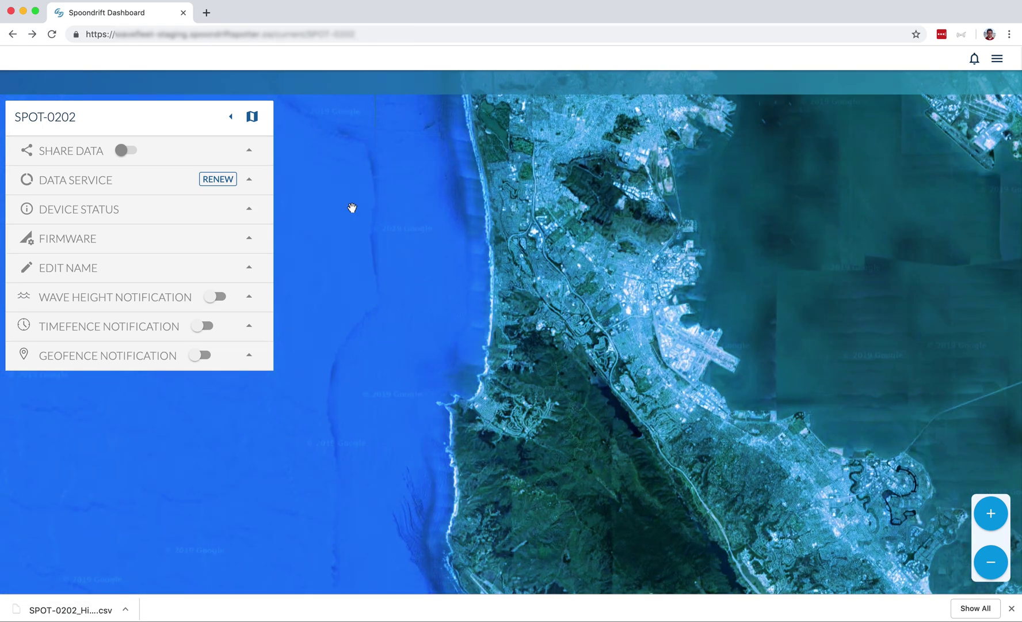
{"action": "left_click", "coordinate": [249, 213]}
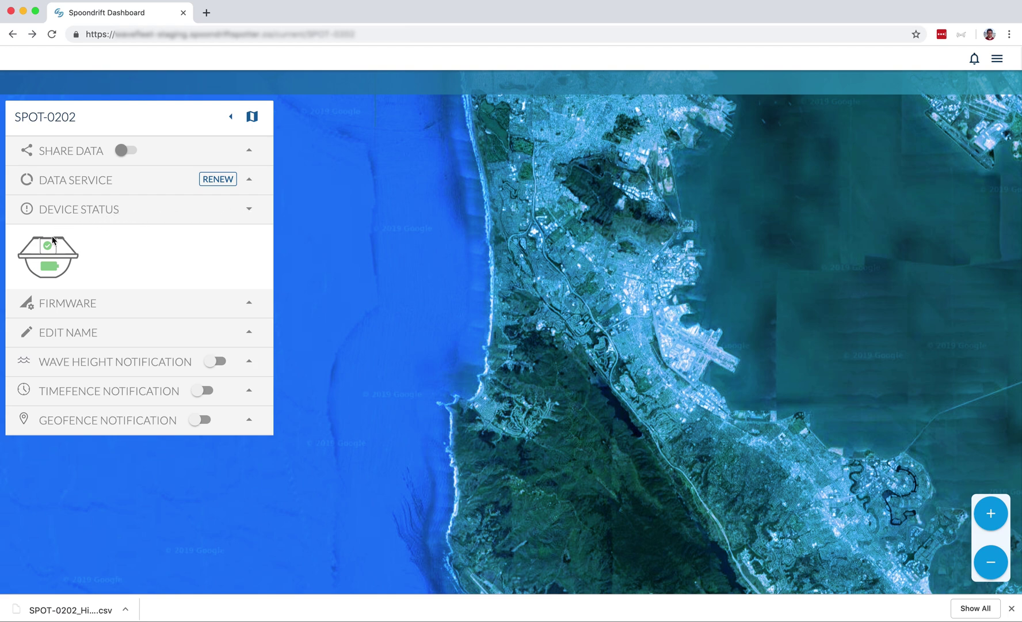
{"action": "mouse_move", "coordinate": [49, 248]}
{"action": "left_click", "coordinate": [249, 210]}
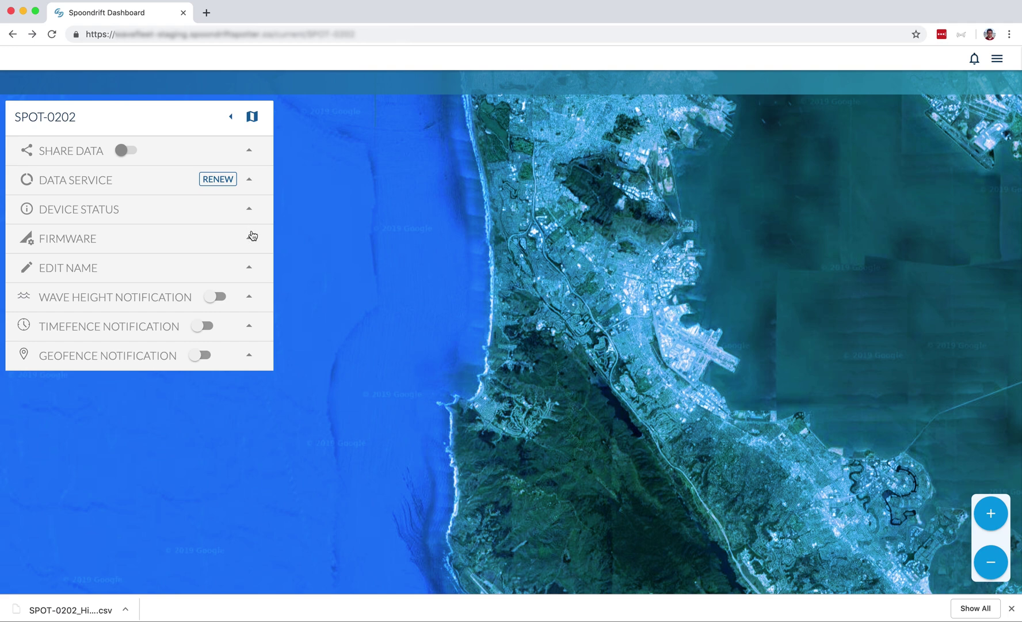
Step: Check SPOT-0202's firmware version v1.6.0-RC, then show its display name editor with SPOT-0202
{"action": "left_click", "coordinate": [251, 238]}
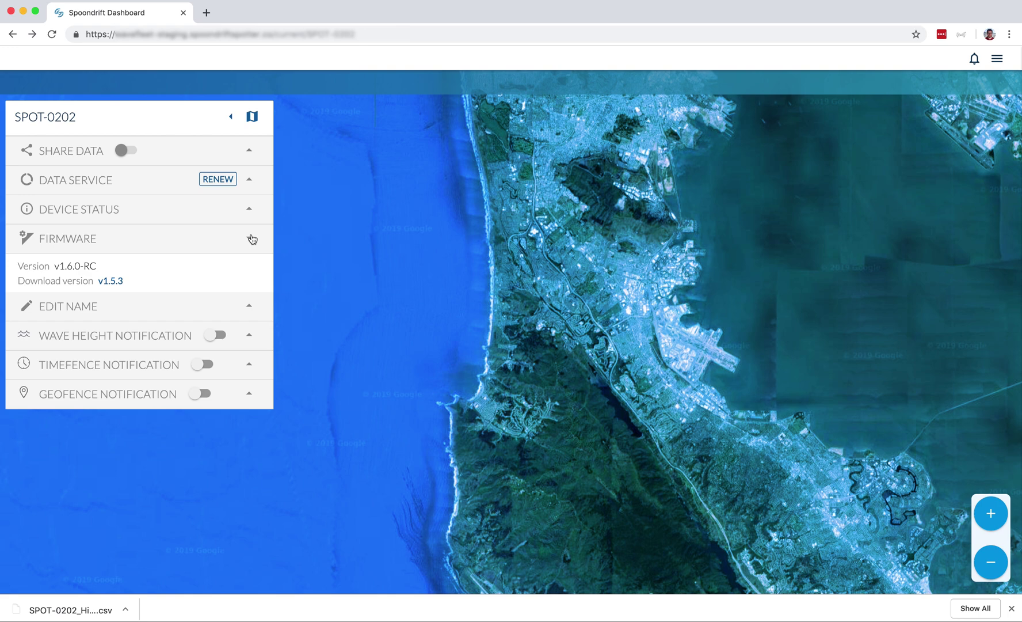
{"action": "left_click", "coordinate": [252, 239]}
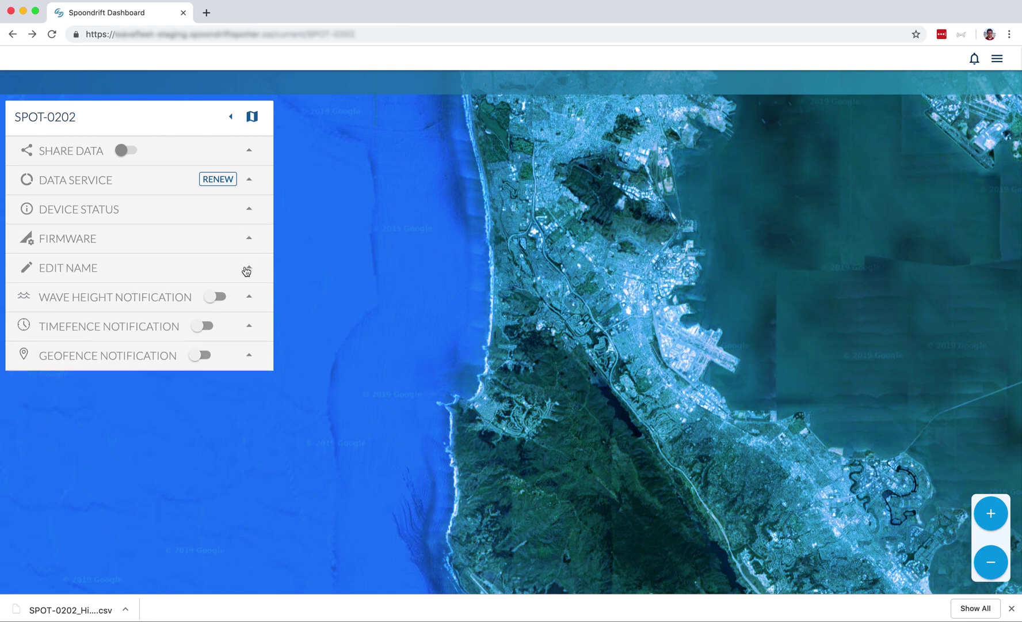
{"action": "left_click", "coordinate": [246, 269]}
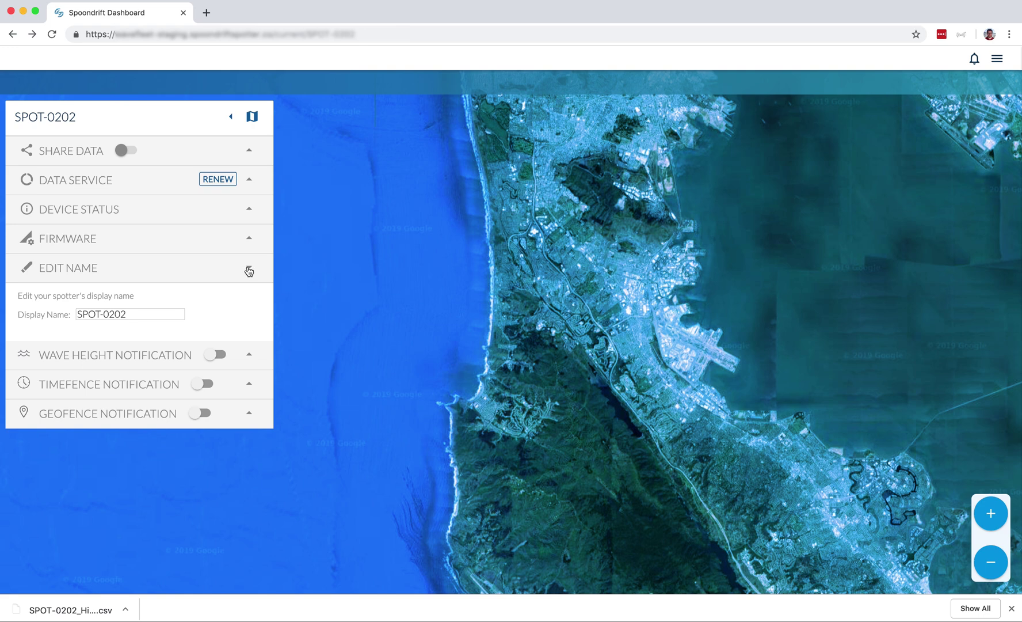
Step: Set SPOT-0202's wave height notification threshold to 3 m
{"action": "left_click", "coordinate": [249, 270]}
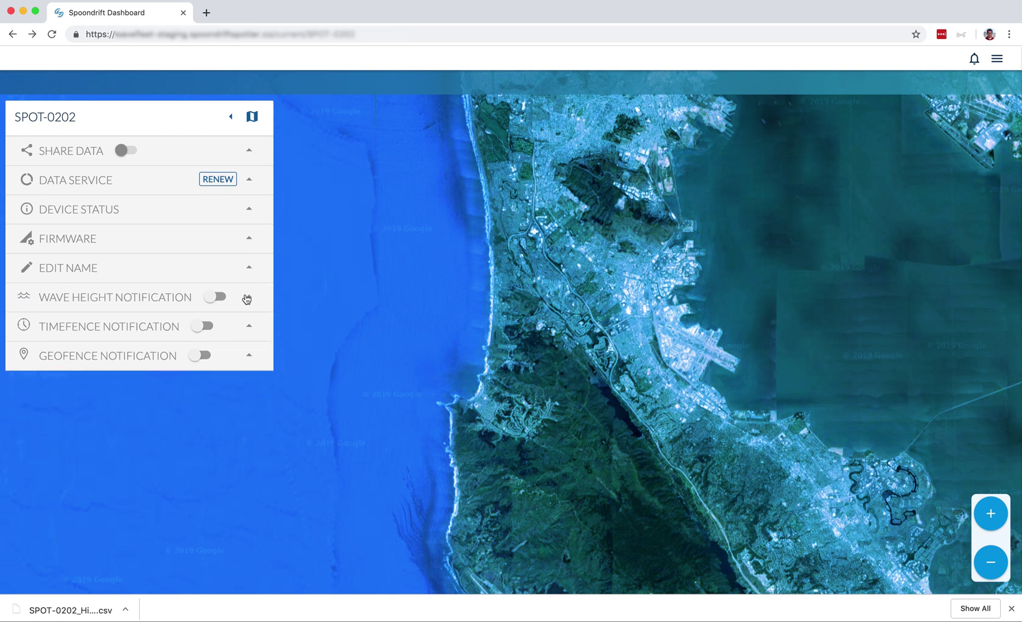
{"action": "left_click", "coordinate": [249, 298]}
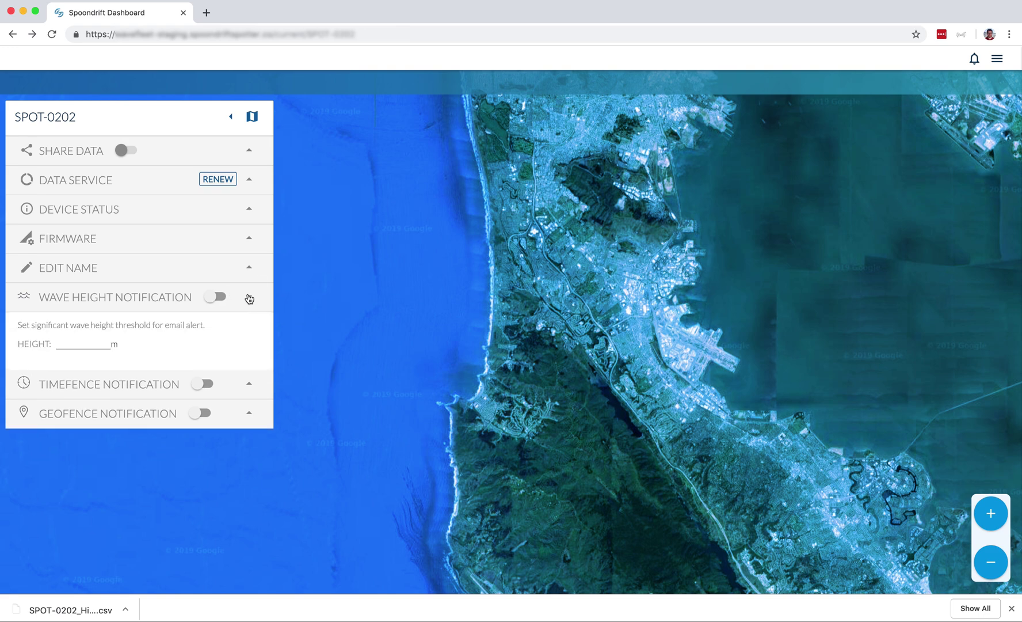
{"action": "left_click", "coordinate": [99, 338]}
{"action": "type", "text": "3"}
{"action": "left_click", "coordinate": [145, 350]}
Step: Collapse the wave height settings and switch on the timefence notification
{"action": "left_click", "coordinate": [249, 297]}
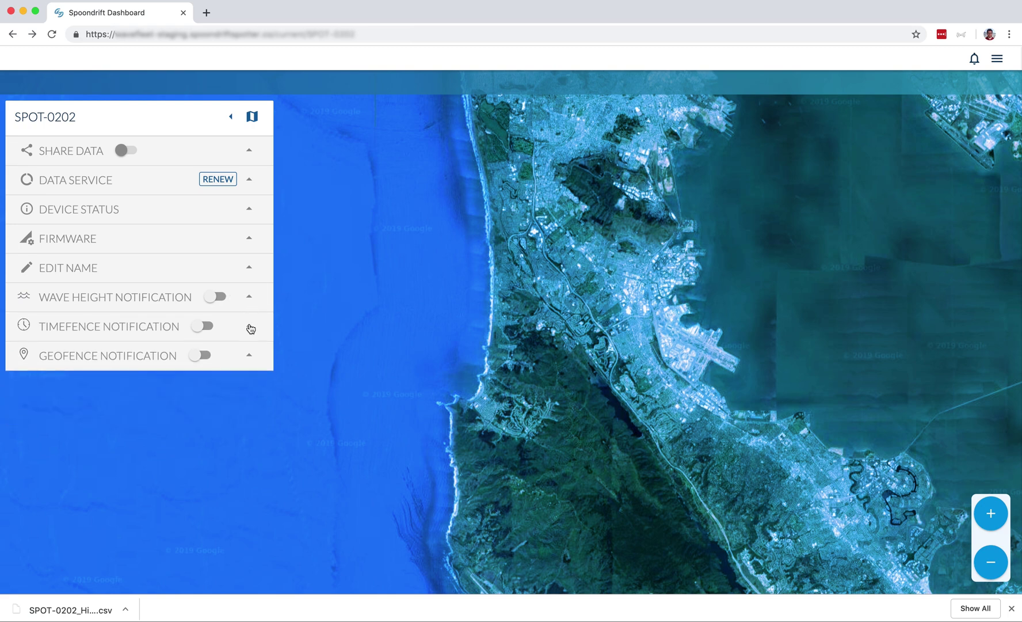
{"action": "left_click", "coordinate": [250, 327]}
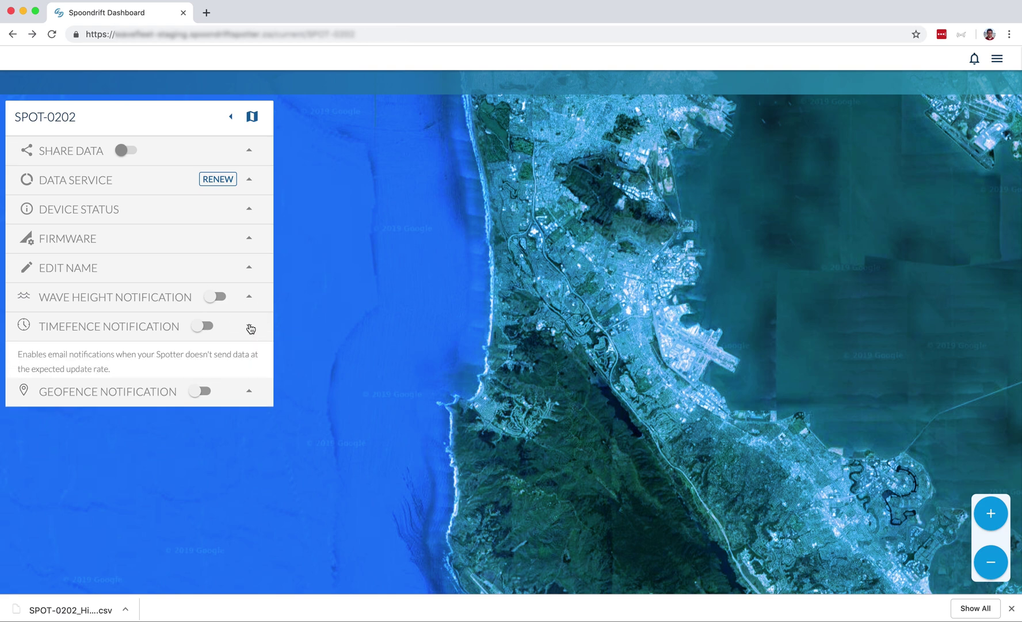
{"action": "left_click", "coordinate": [200, 328]}
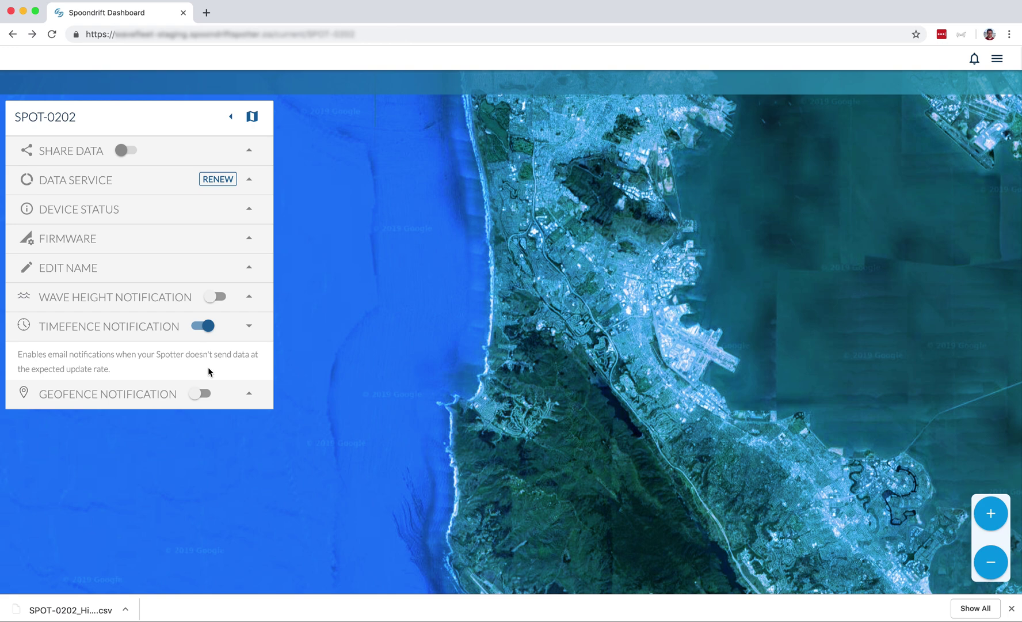
Step: Switch timefence back off, turn on the geofence notification and centre it on the device
{"action": "left_click", "coordinate": [205, 326]}
{"action": "left_click", "coordinate": [249, 327]}
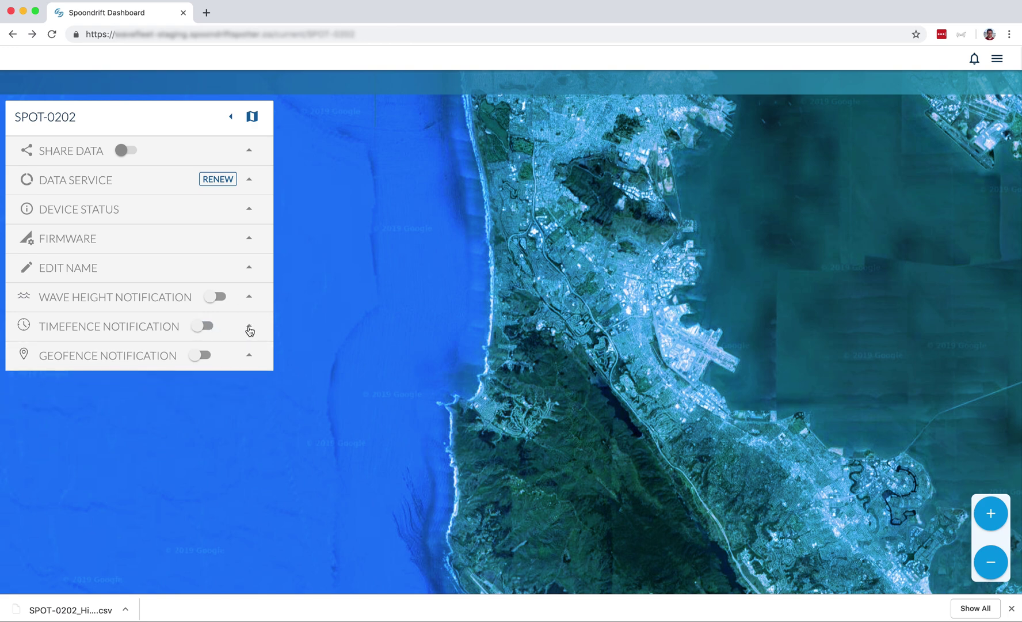
{"action": "left_click", "coordinate": [249, 356]}
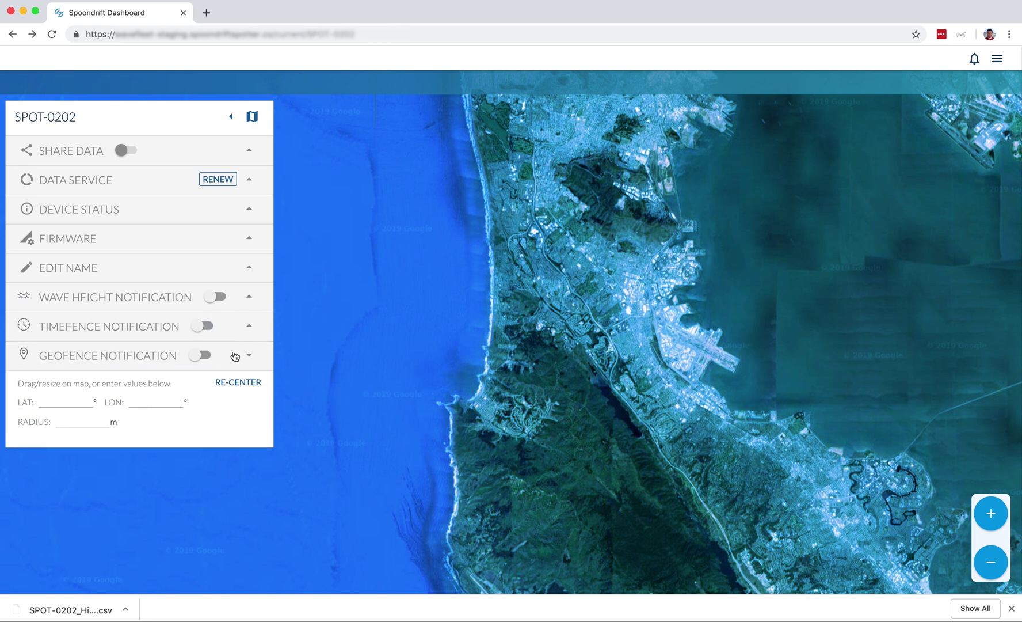
{"action": "left_click", "coordinate": [202, 355]}
{"action": "left_click", "coordinate": [219, 383]}
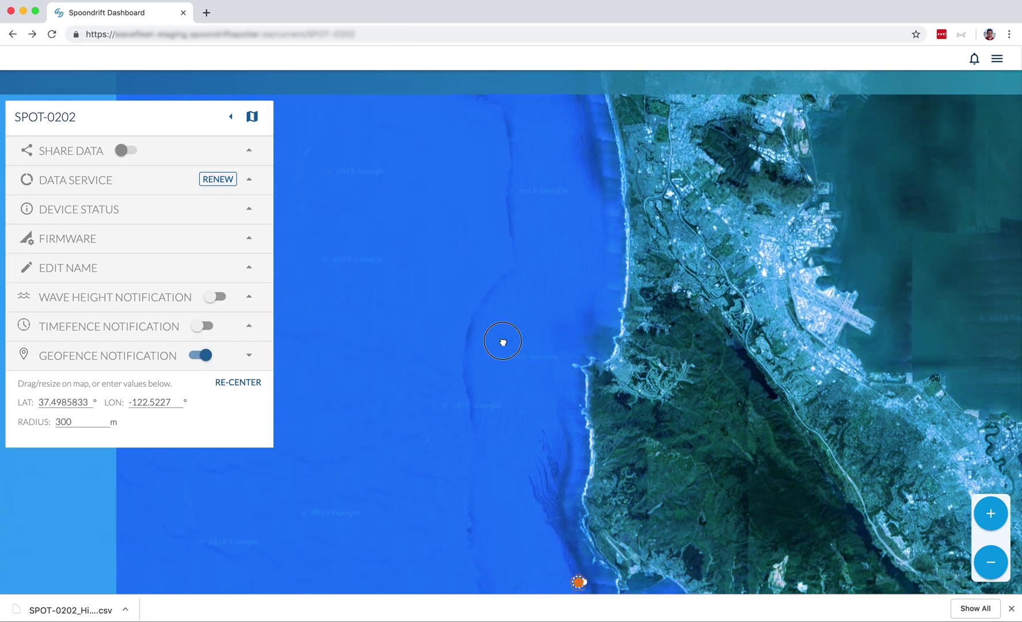
Step: Set the geofence radius at 37.4985833, -122.5227 to 80 m and apply it
{"action": "mouse_move", "coordinate": [503, 341]}
{"action": "left_mouse_down"}
{"action": "mouse_move", "coordinate": [460, 238]}
{"action": "mouse_move", "coordinate": [406, 153]}
{"action": "left_mouse_up"}
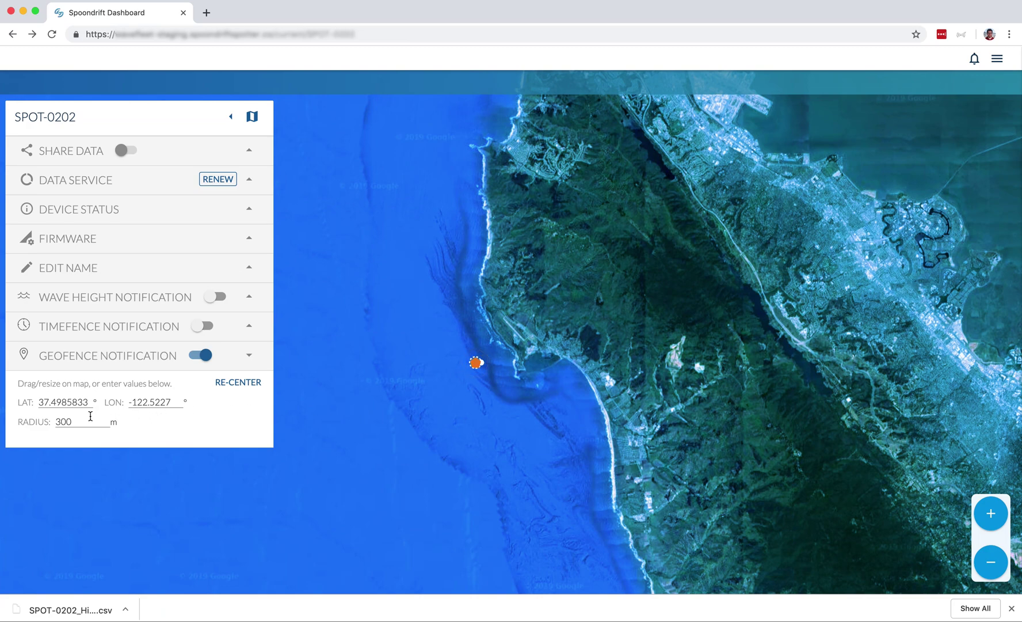
{"action": "left_click_drag", "start_coordinate": [82, 416], "coordinate": [54, 420]}
{"action": "type", "text": "2"}
{"action": "left_click", "coordinate": [239, 441]}
{"action": "mouse_move", "coordinate": [476, 363]}
{"action": "left_mouse_down"}
{"action": "mouse_move", "coordinate": [761, 366]}
{"action": "mouse_move", "coordinate": [486, 364]}
{"action": "left_mouse_up"}
{"action": "double_click", "coordinate": [63, 422]}
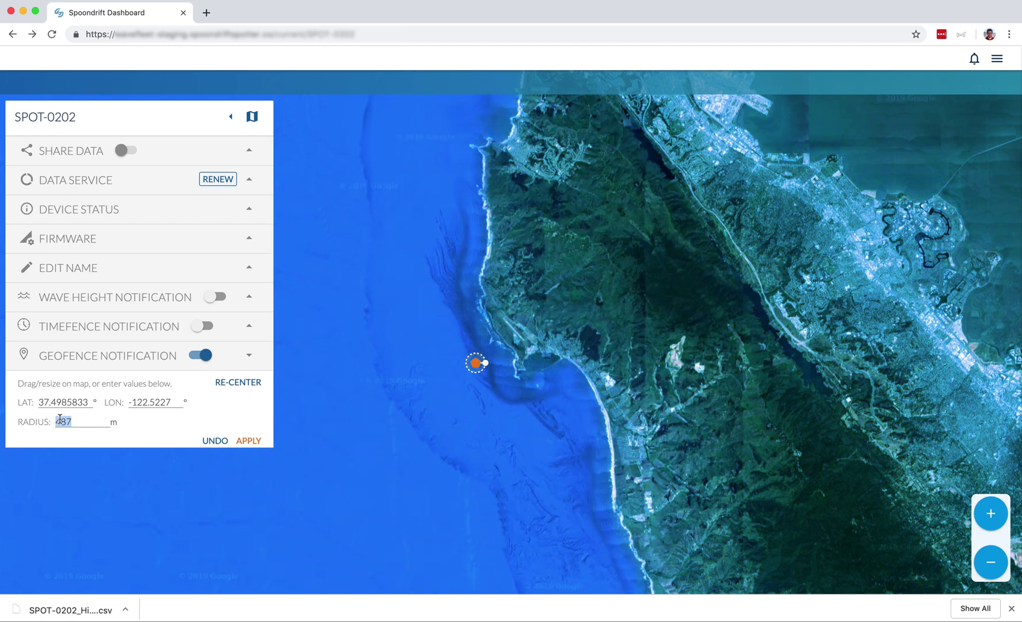
{"action": "type", "text": "80"}
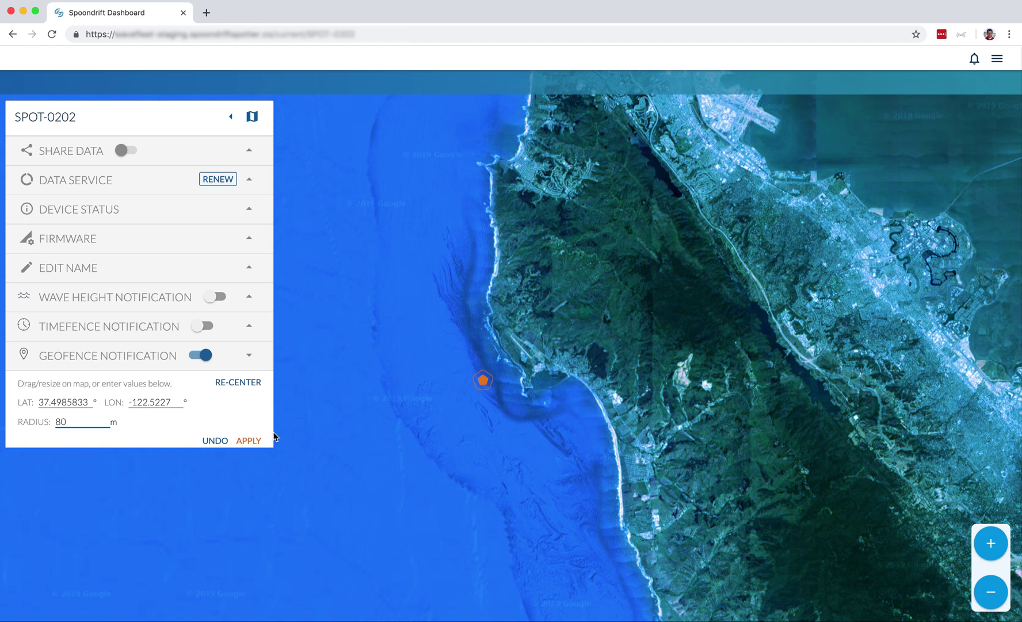
{"action": "left_click", "coordinate": [254, 444]}
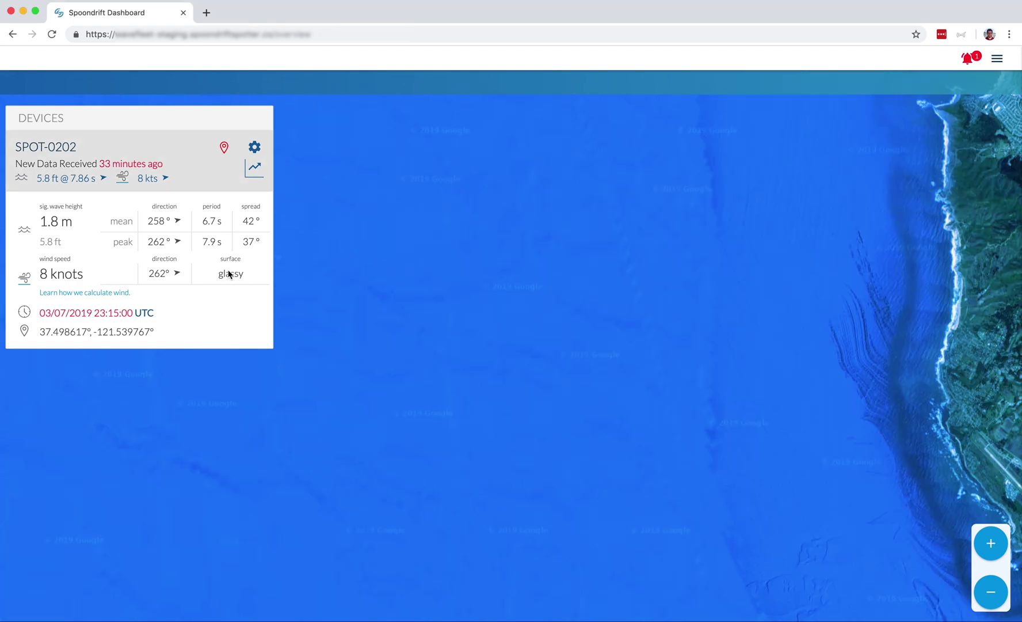
Step: Open SPOT-0202's outside-geofence alert, then clear all notifications
{"action": "left_click", "coordinate": [971, 60]}
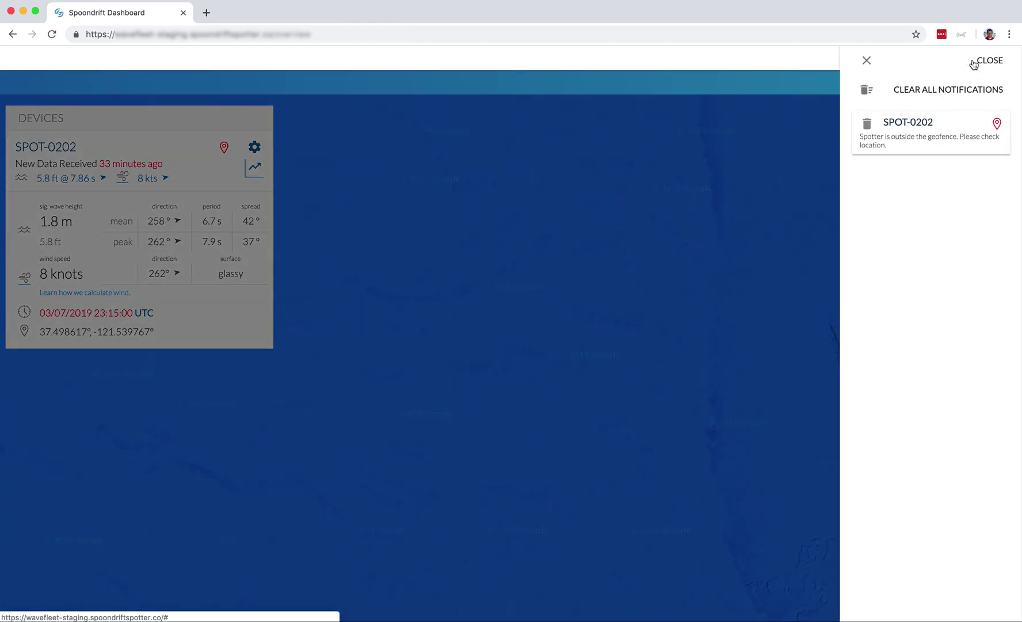
{"action": "left_click", "coordinate": [921, 127]}
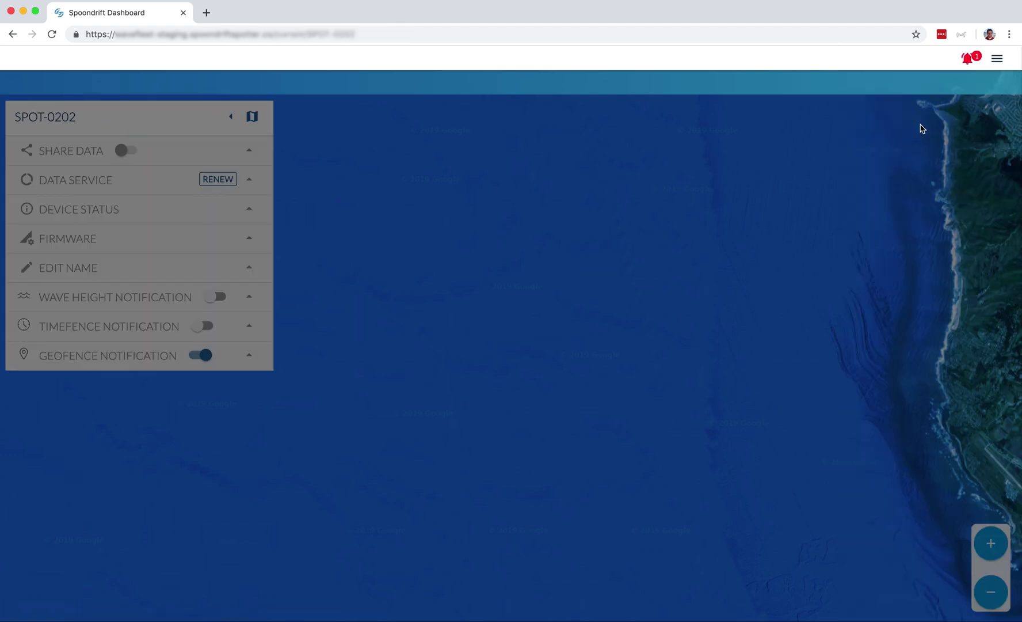
{"action": "left_click", "coordinate": [972, 62]}
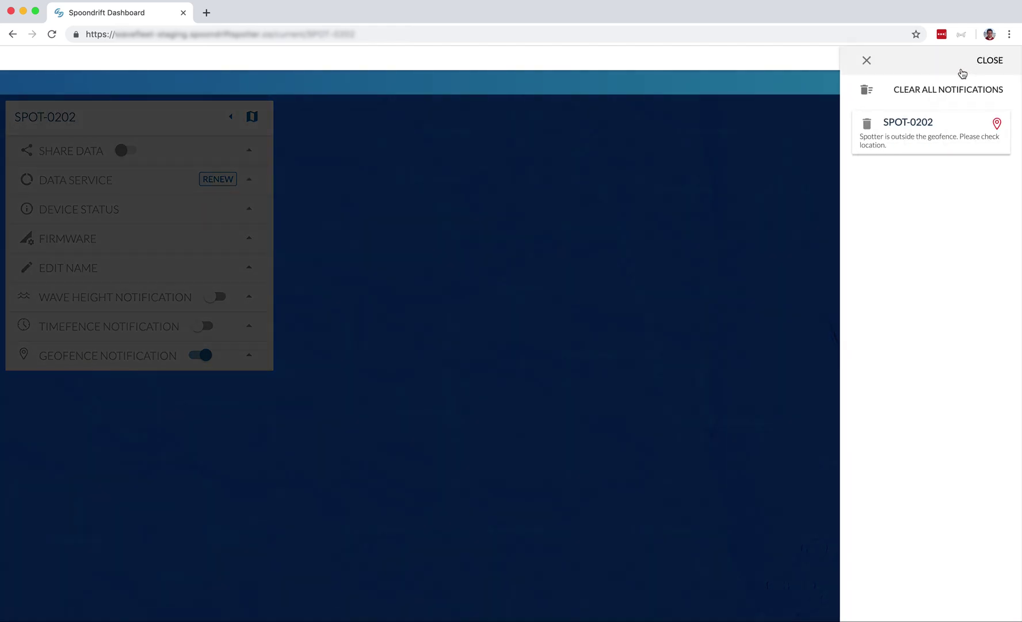
{"action": "left_click", "coordinate": [867, 90]}
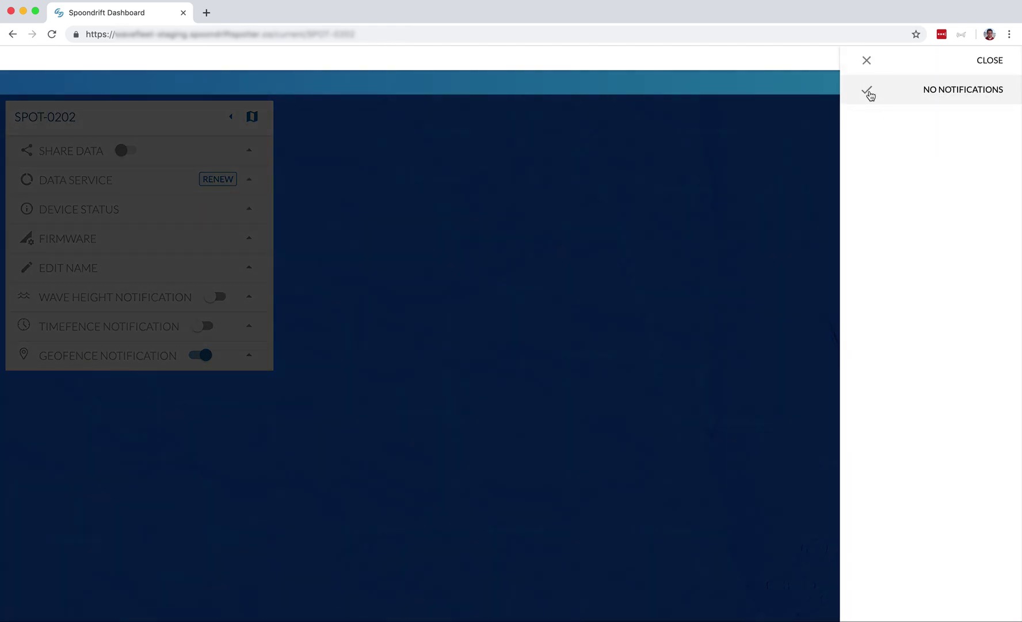
Step: Close the notifications panel and switch SPOT-0202's geofence notification off
{"action": "left_click", "coordinate": [454, 171]}
{"action": "left_click", "coordinate": [209, 358]}
{"action": "left_click", "coordinate": [208, 357]}
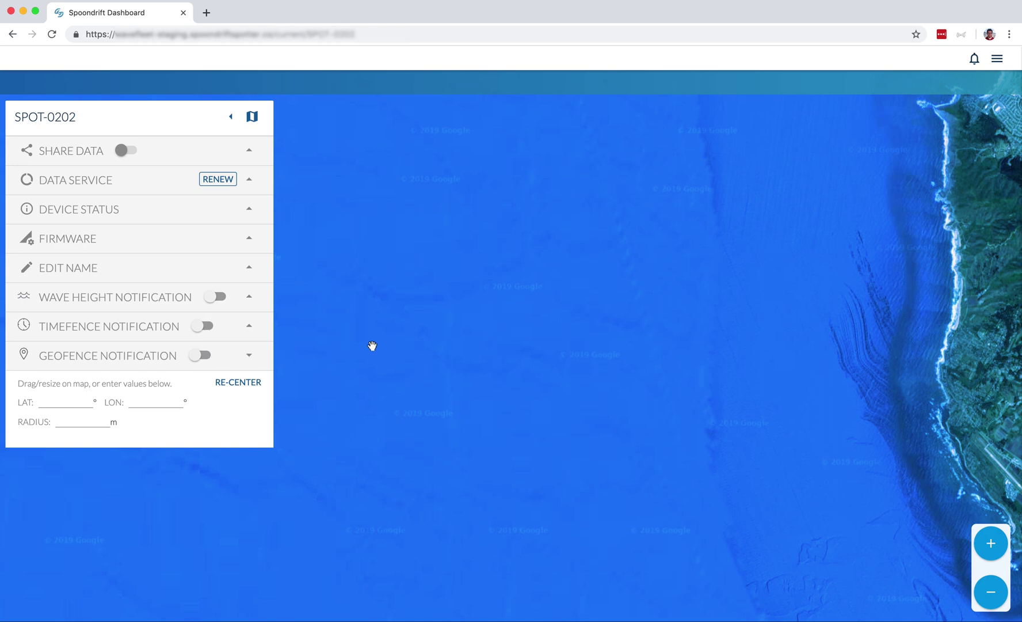
Step: Go back to the Devices overview and expand SPOT-0202 to see its latest wave and wind readings
{"action": "left_click", "coordinate": [252, 117]}
{"action": "left_click", "coordinate": [215, 155]}
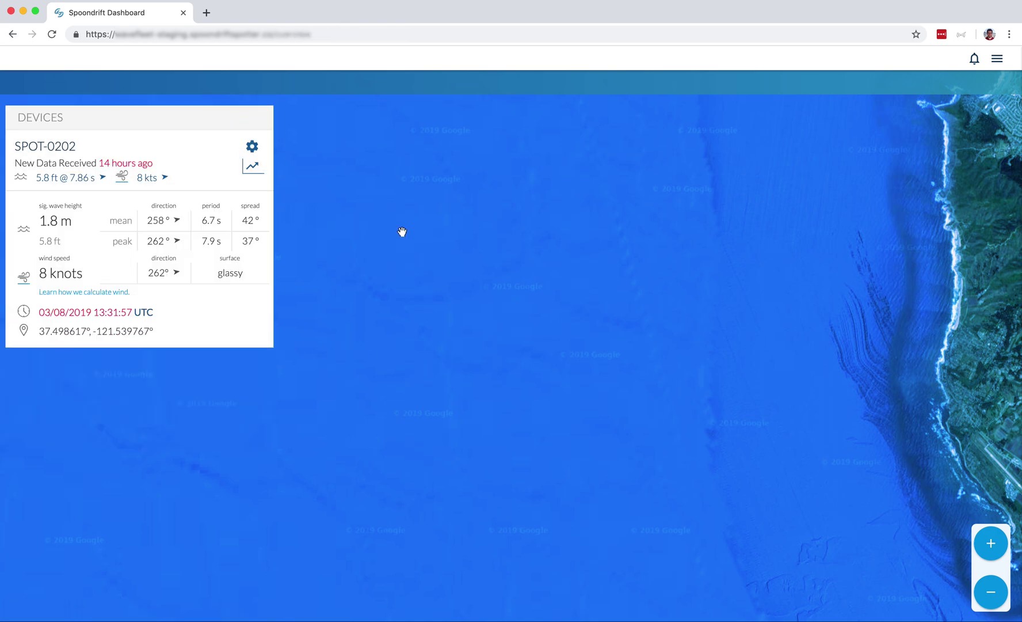